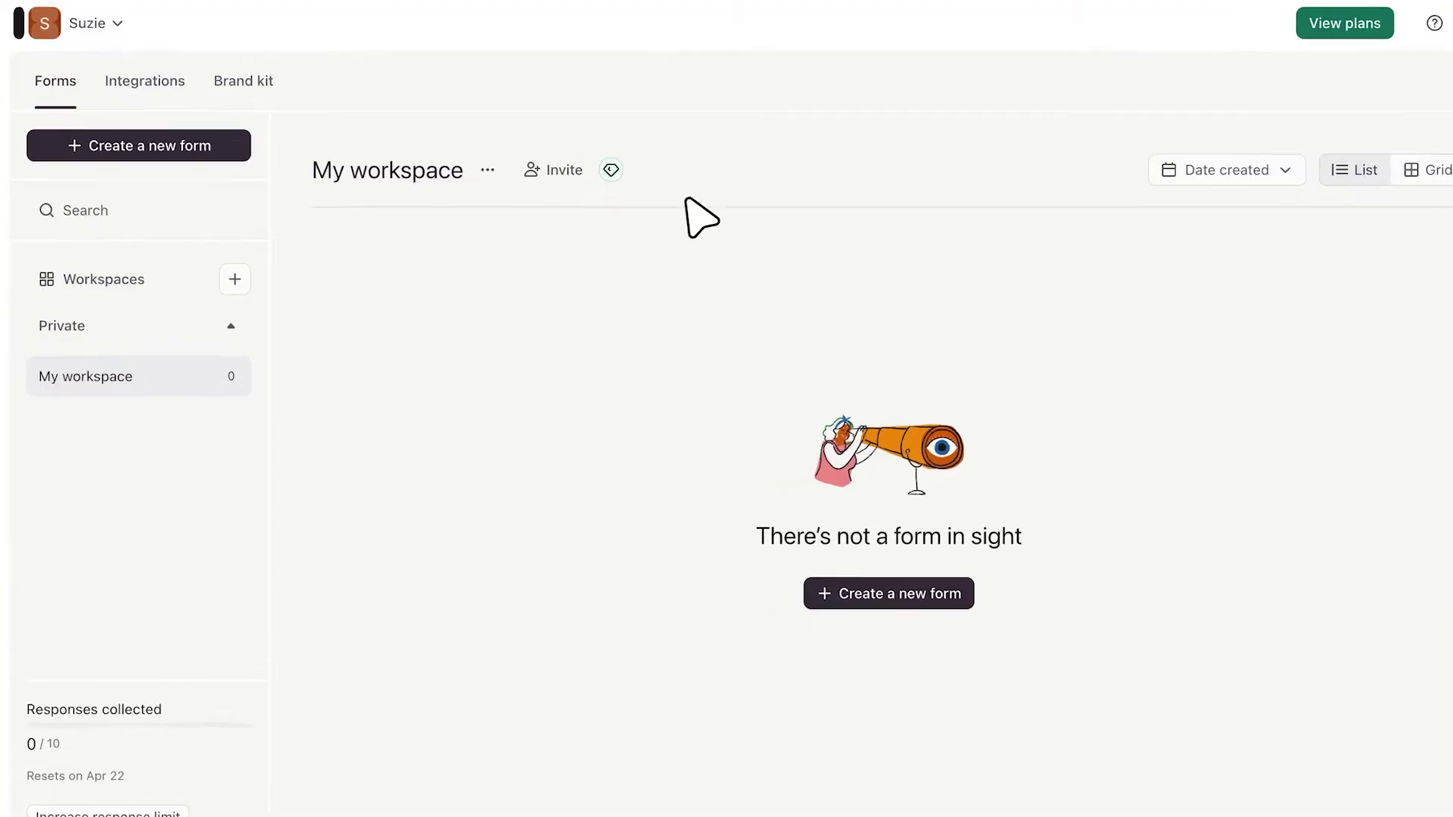
Step: Create a new Typeform form, My new form, from the workspace
{"action": "left_click", "coordinate": [173, 133]}
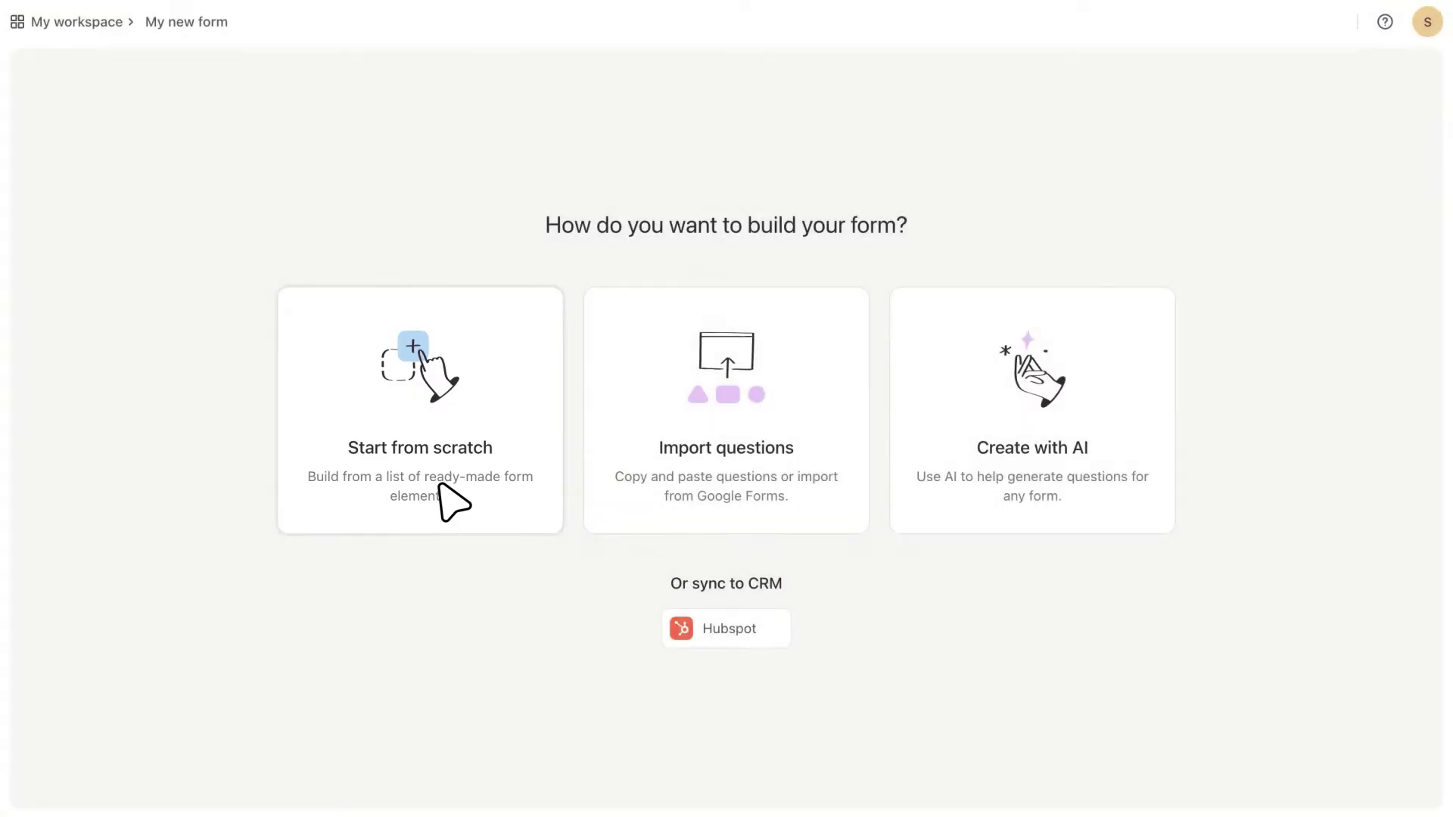
Step: Start My new form from scratch, preview the Import and AI tabs, and add a Multiple Choice question
{"action": "left_click", "coordinate": [453, 502]}
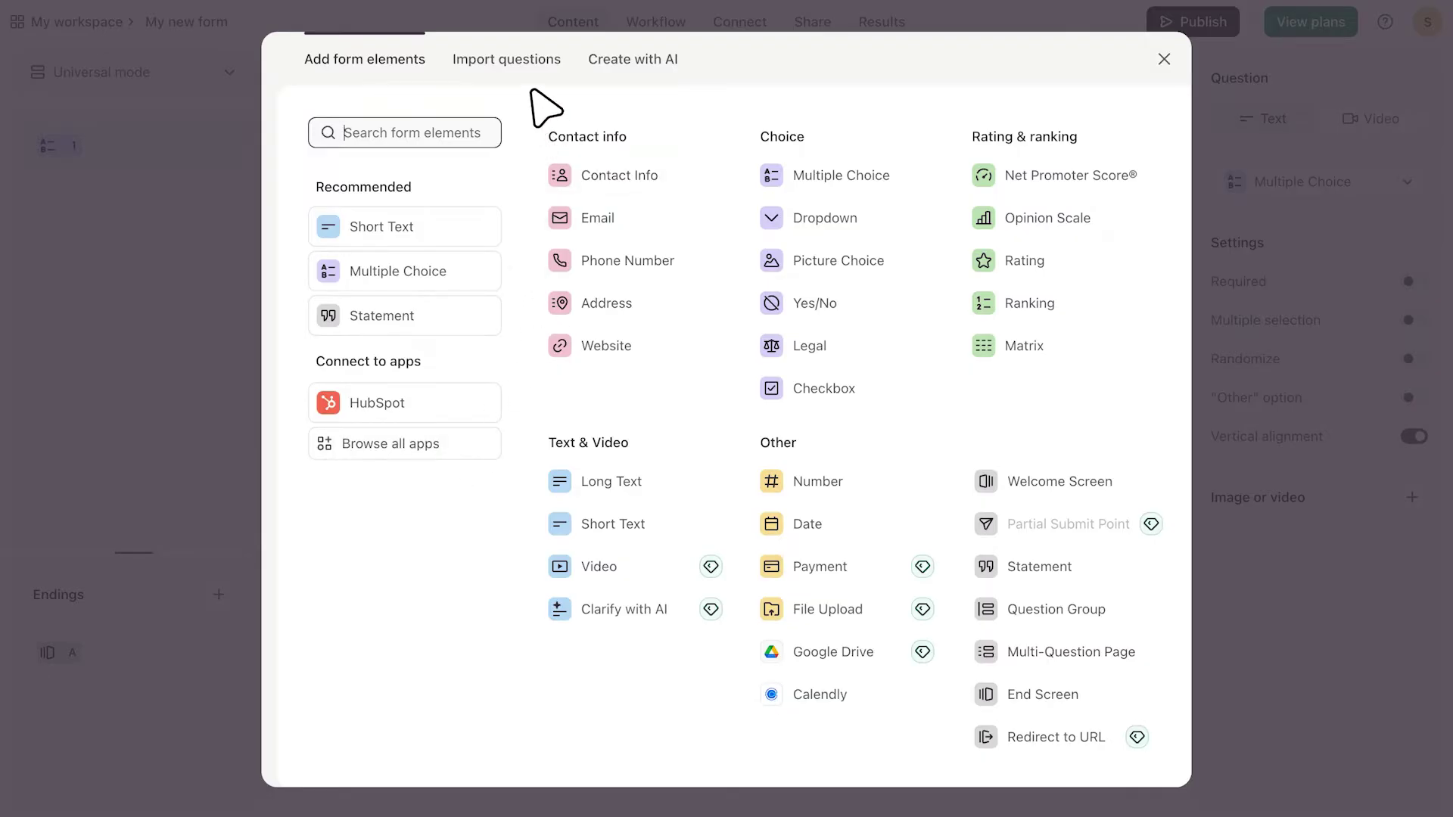
{"action": "left_click", "coordinate": [519, 59]}
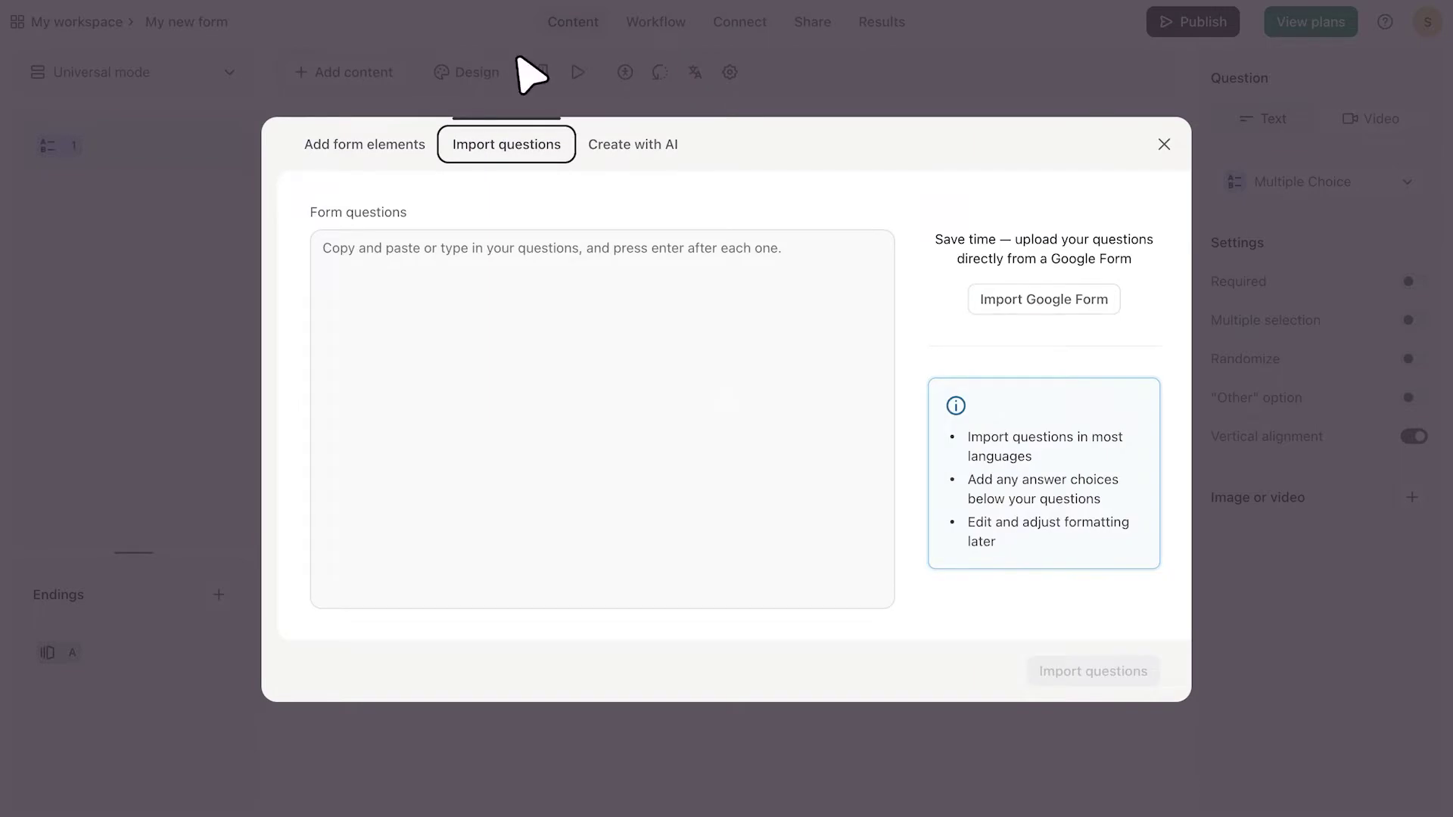
{"action": "left_click", "coordinate": [648, 146]}
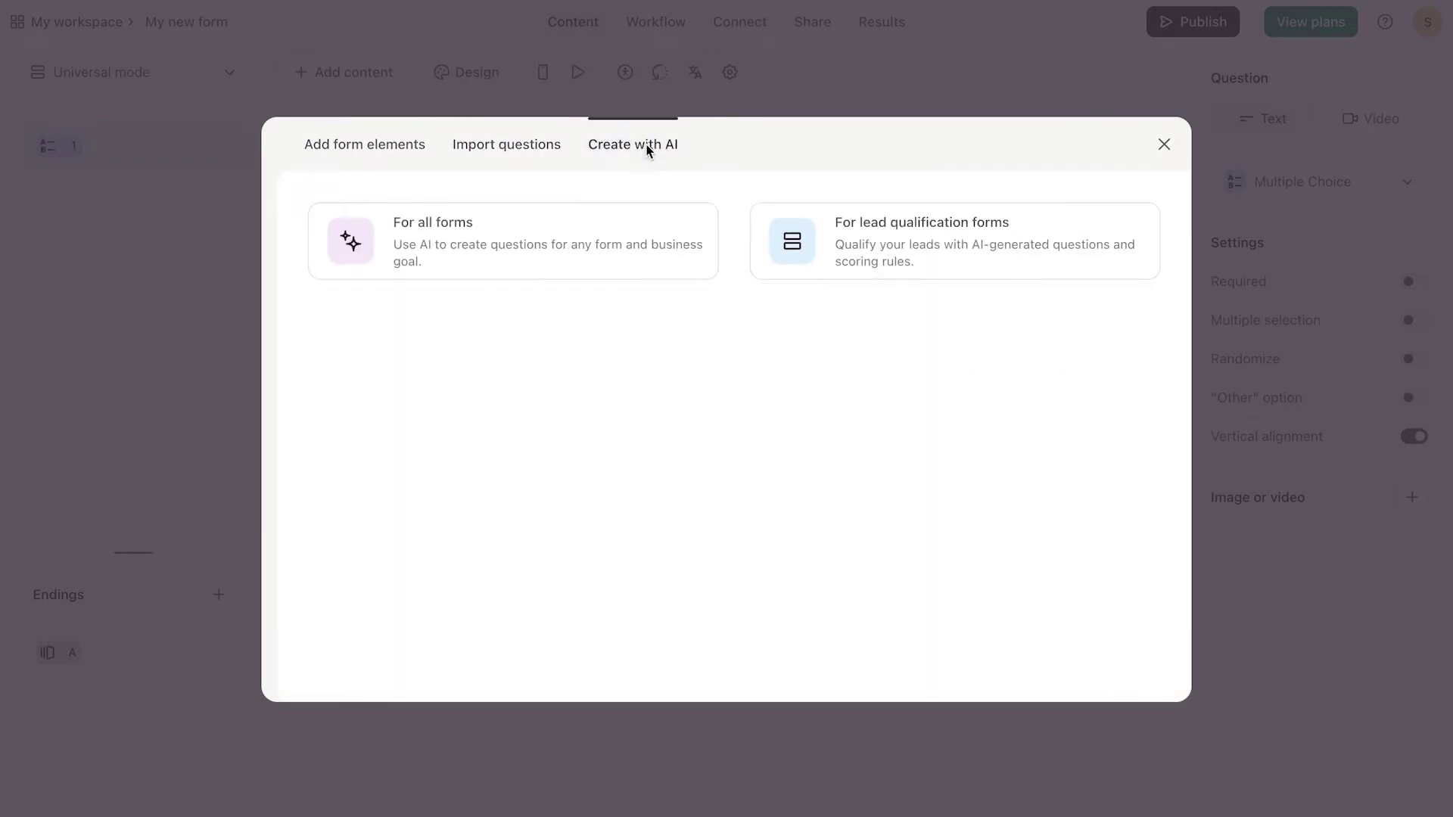
{"action": "left_click", "coordinate": [385, 148]}
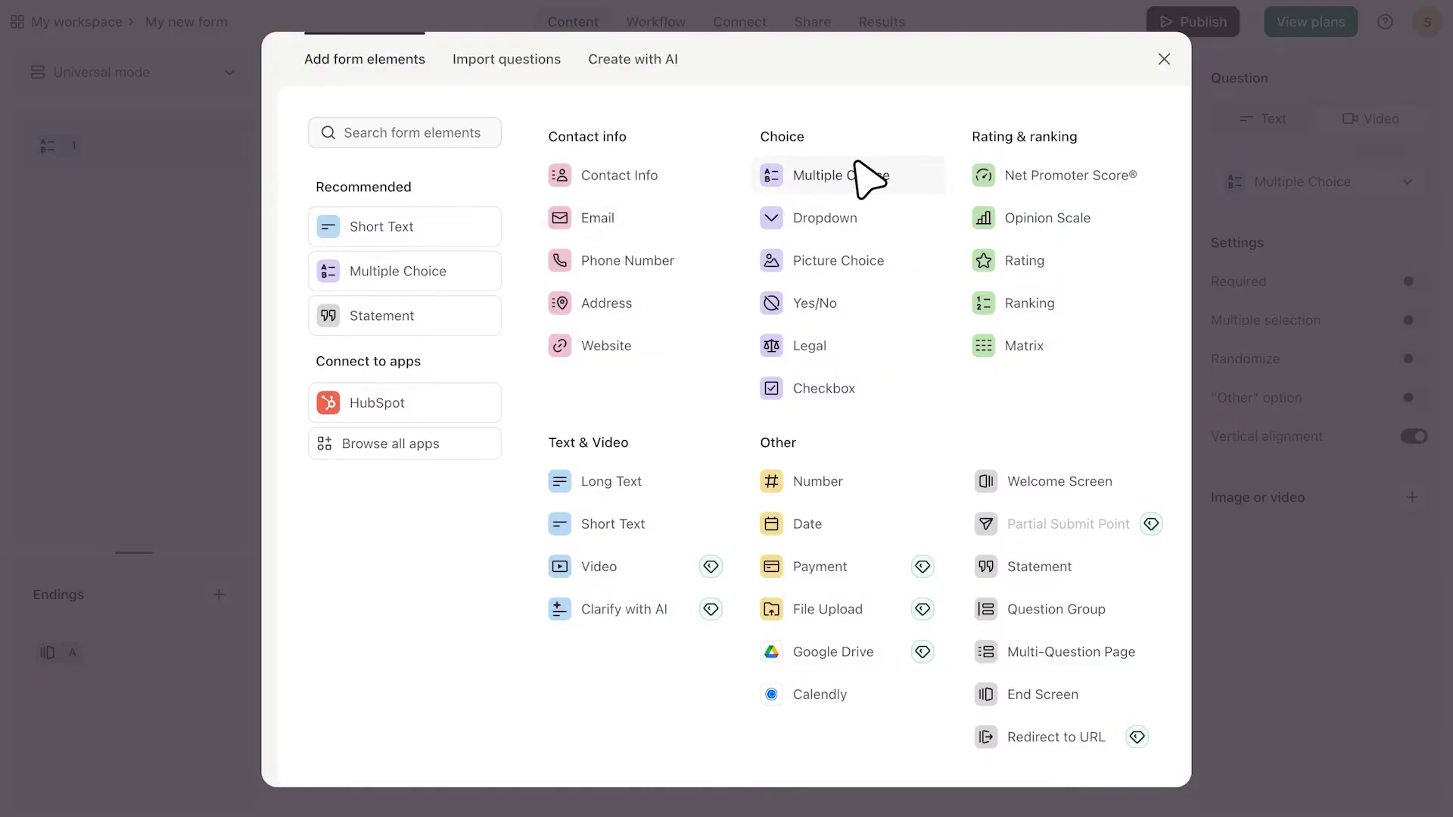
{"action": "left_click", "coordinate": [871, 178]}
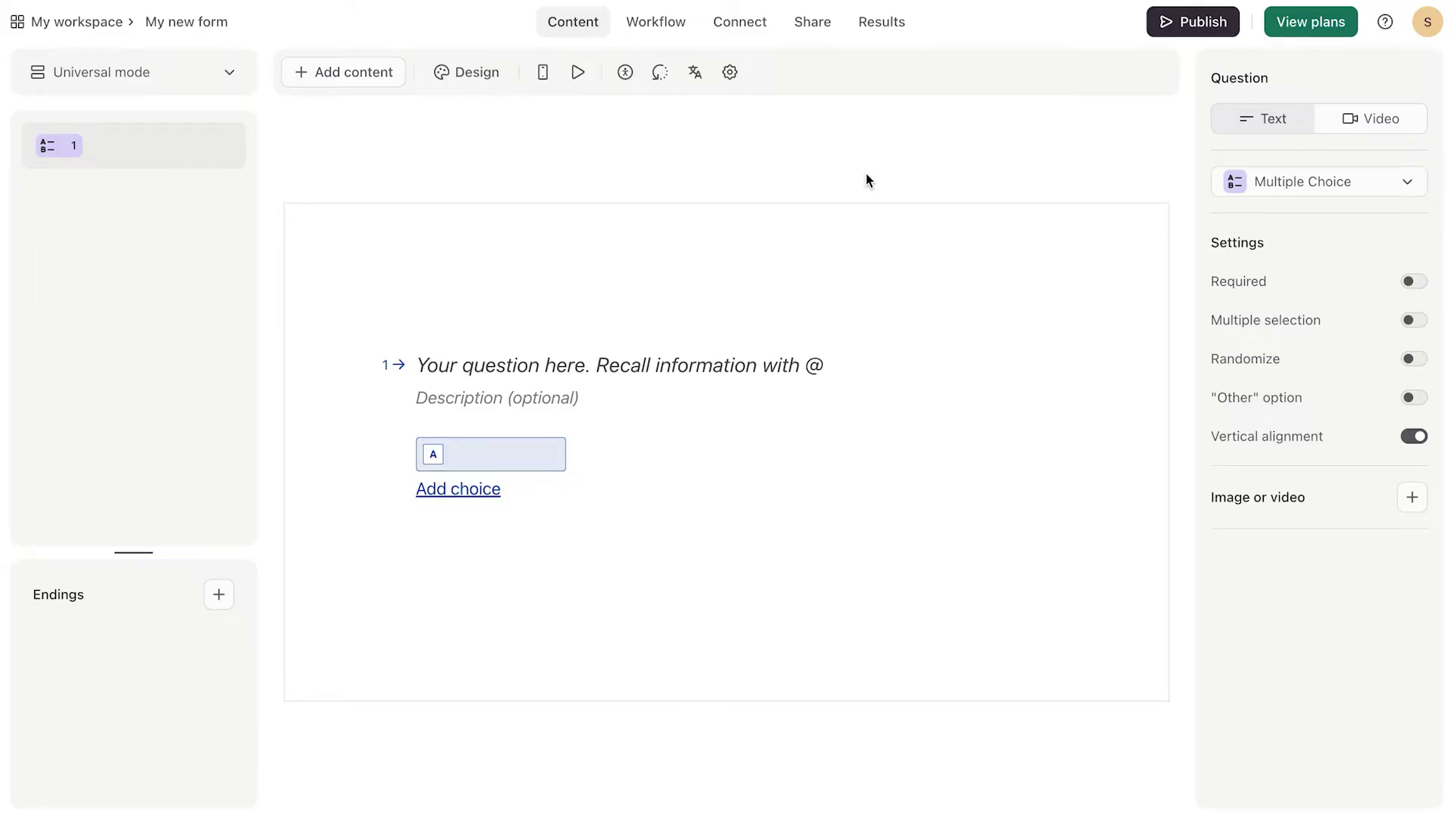
Step: Title question 1 'What type of bike are you looking for?' with Mountain, Road Bike, Hybrid Bike, Electric Bike
{"action": "left_click", "coordinate": [739, 366]}
{"action": "type", "text": "What type of bike are you looking for?"}
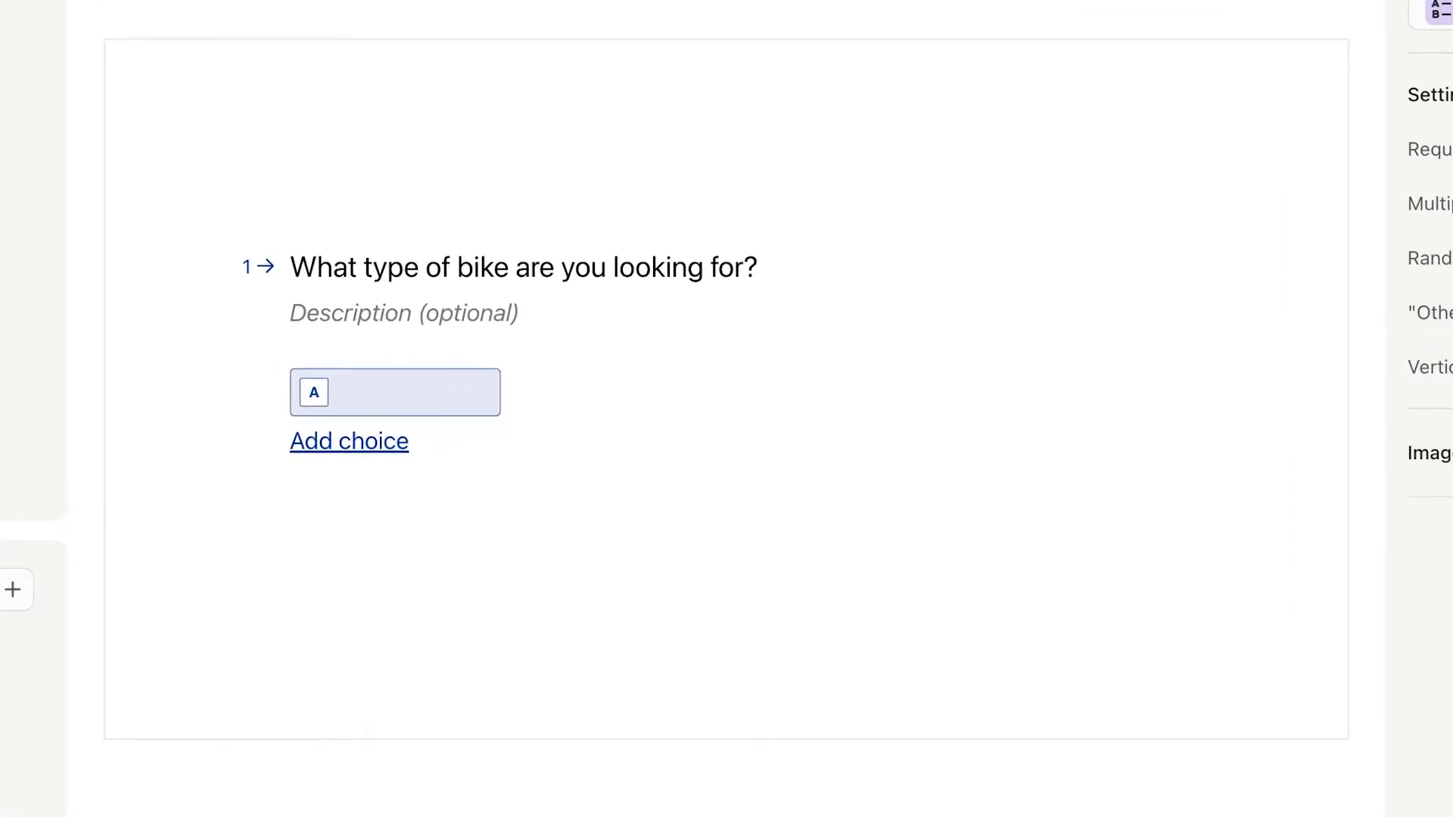
{"action": "left_click", "coordinate": [413, 380]}
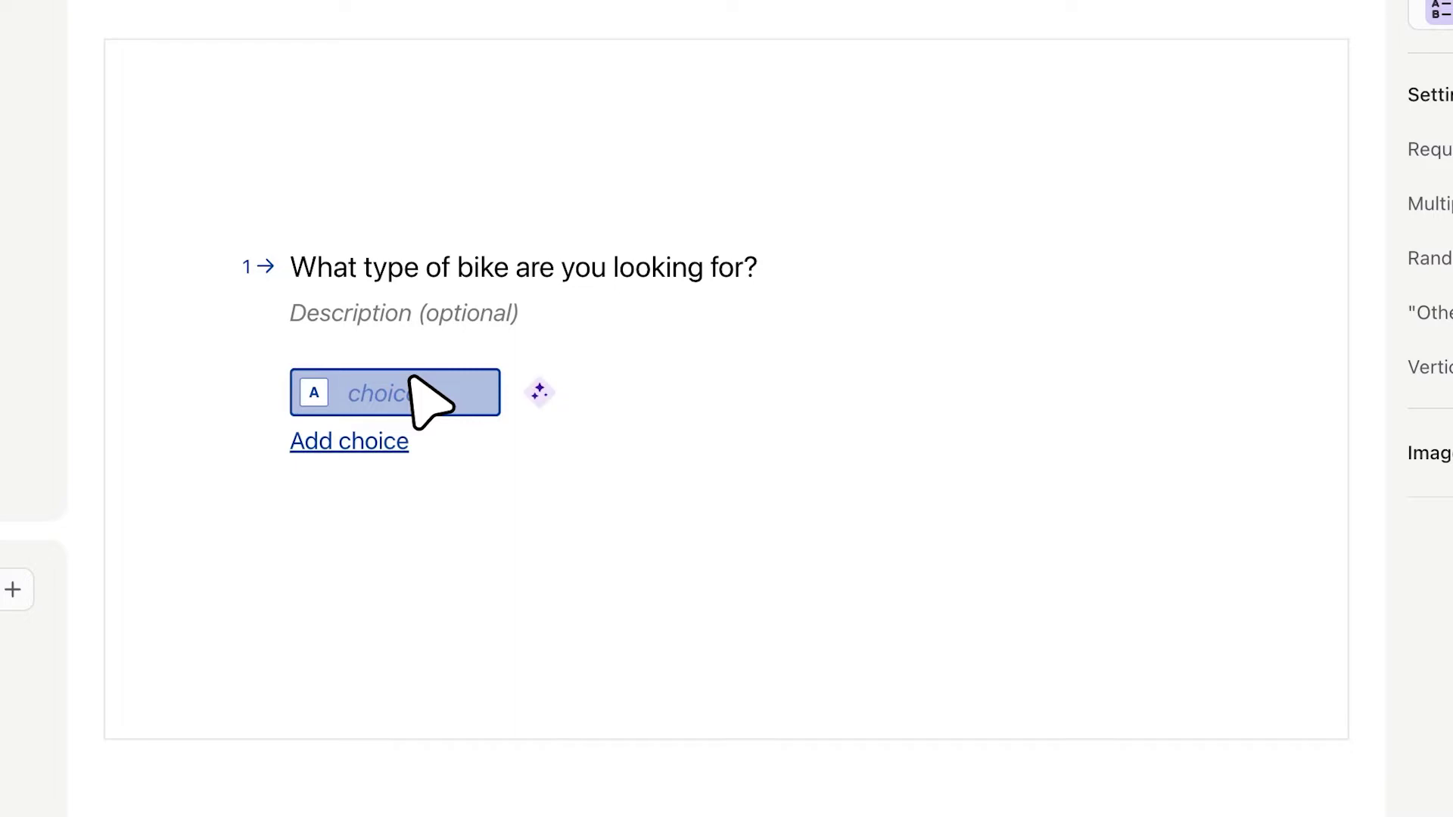
{"action": "type", "text": "Mountain"}
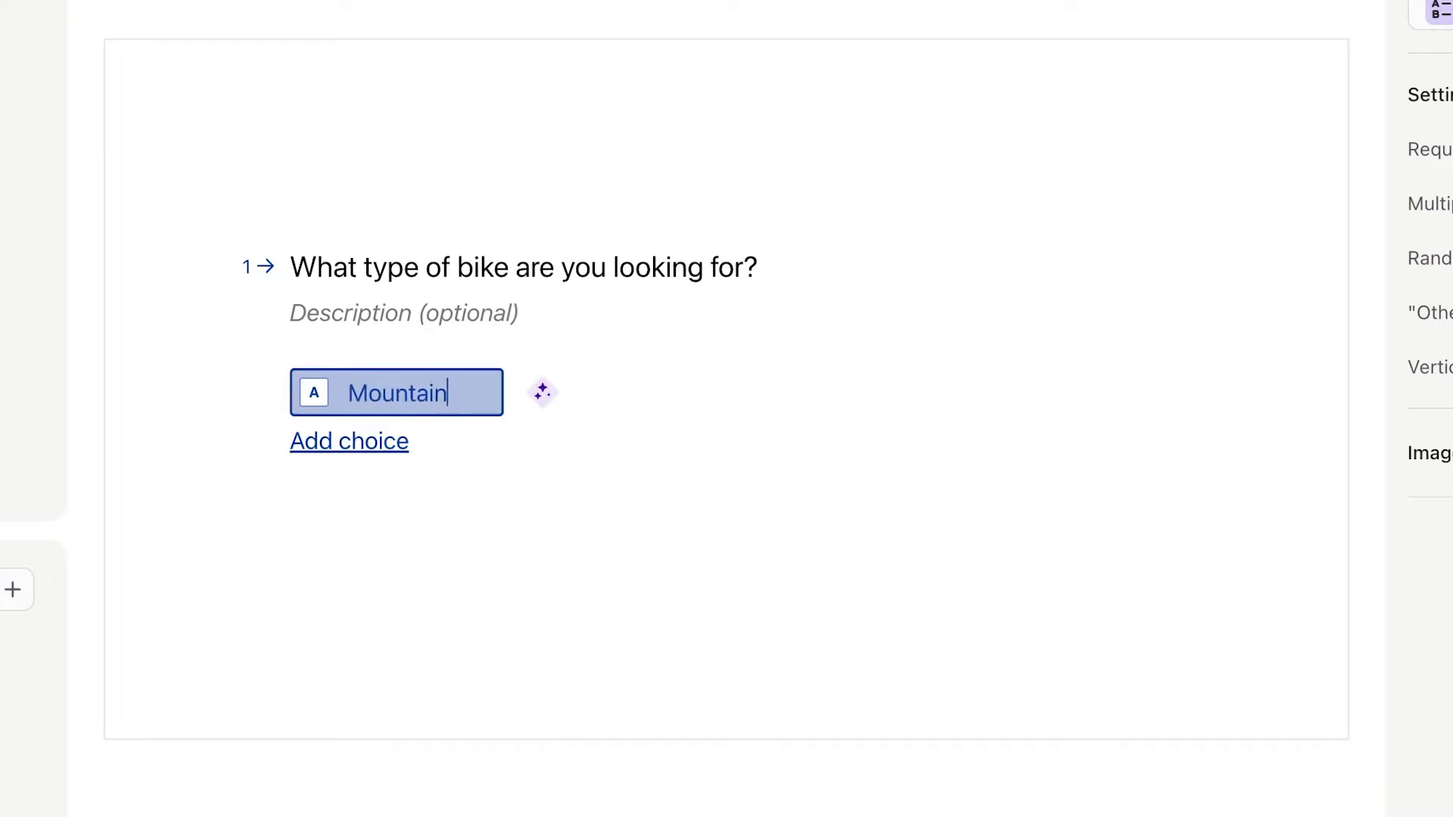
{"action": "left_click", "coordinate": [540, 392]}
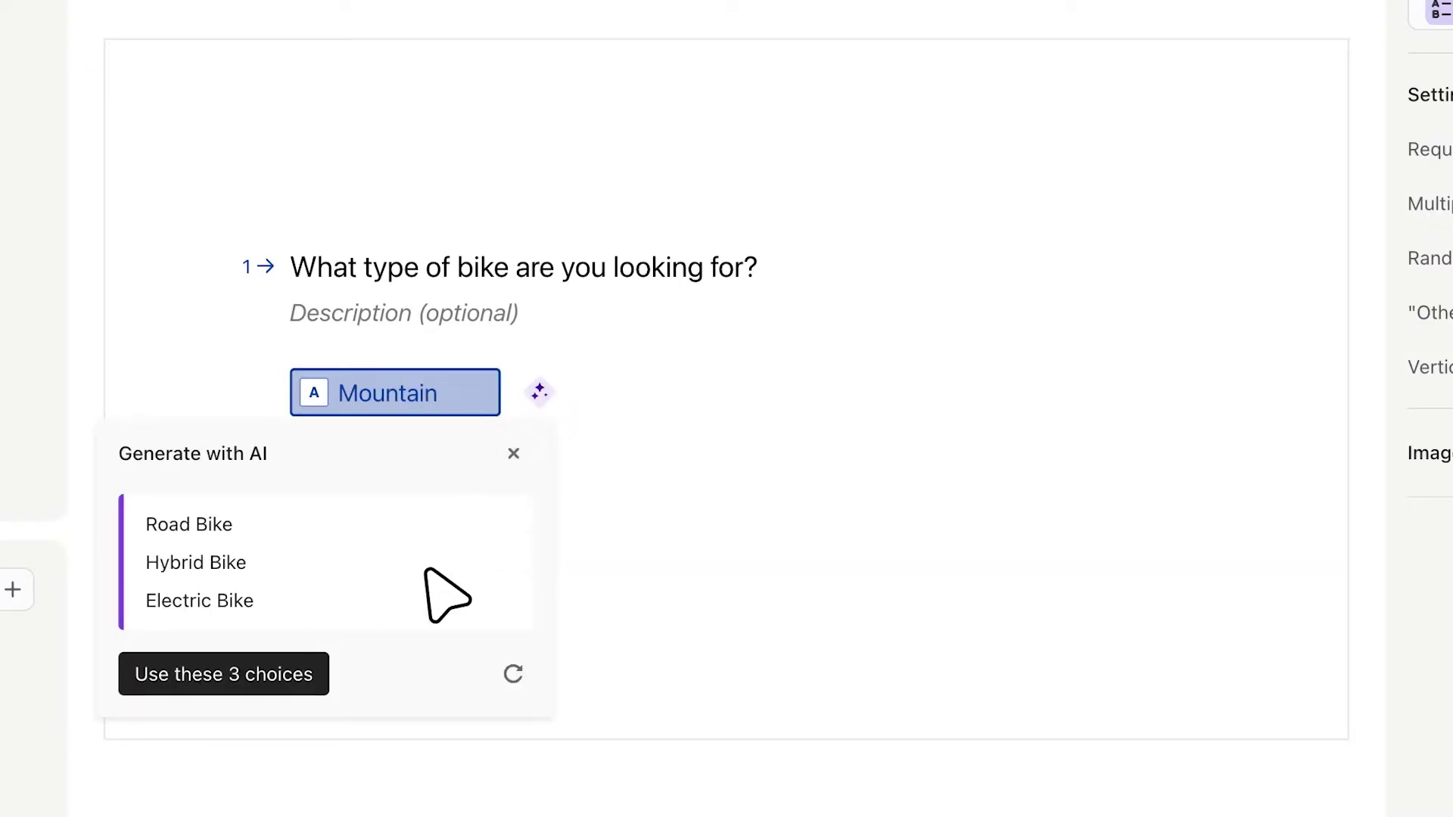
{"action": "left_click", "coordinate": [267, 658]}
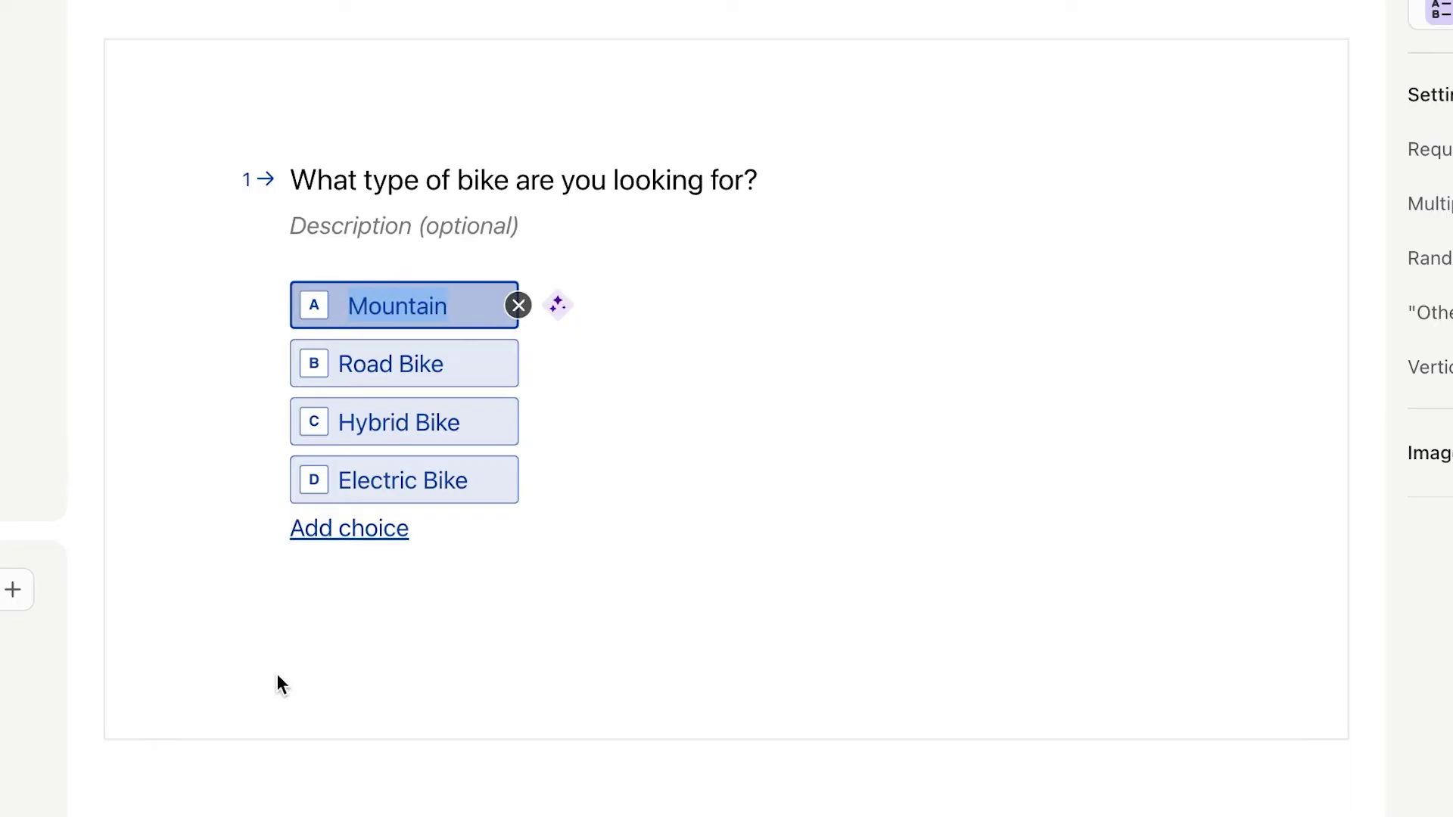
Step: Make question 1 required and add an Other choice, keeping it a Multiple Choice question
{"action": "left_click", "coordinate": [277, 681]}
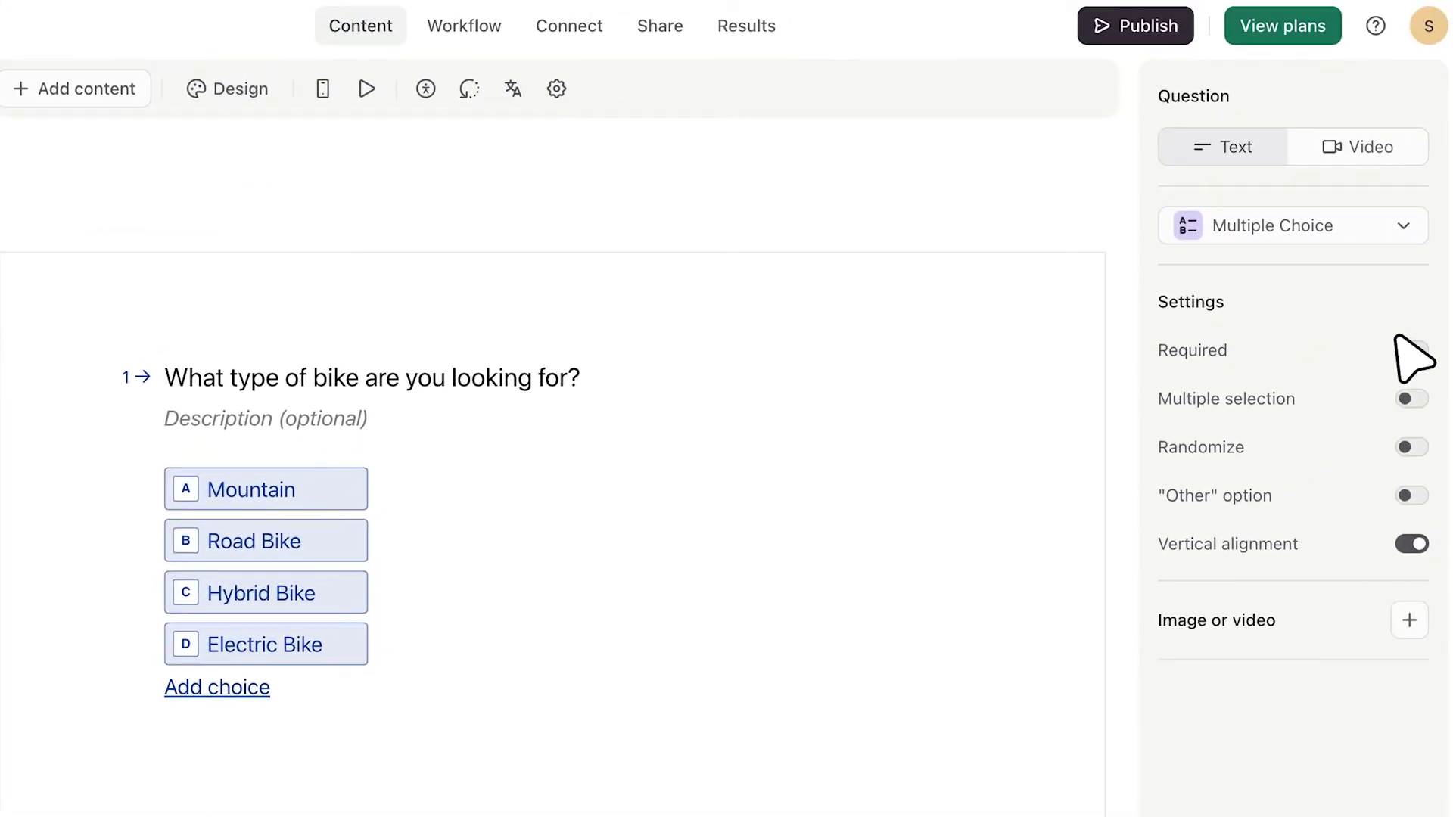
{"action": "left_click", "coordinate": [1399, 342]}
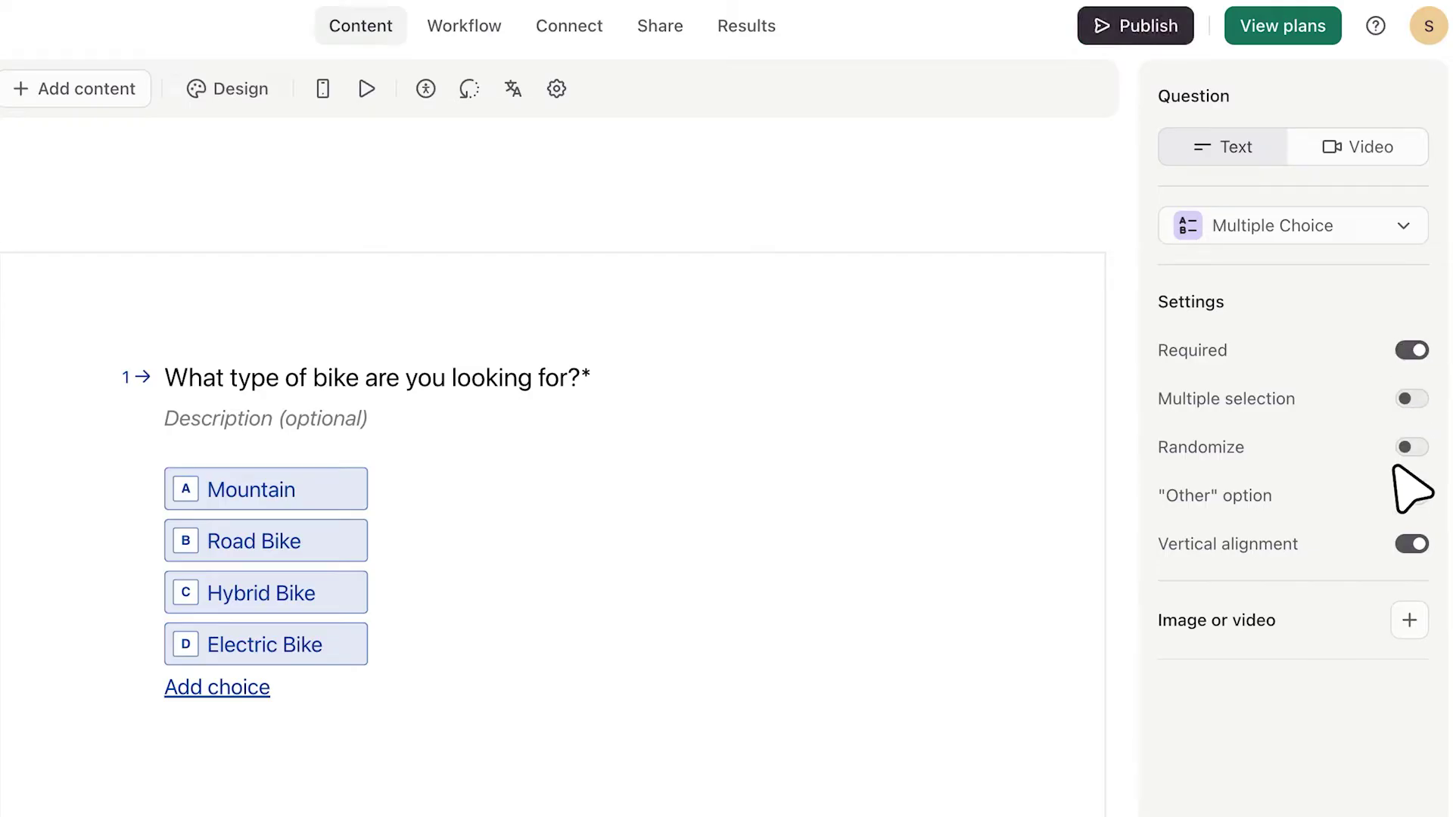
{"action": "left_click", "coordinate": [1395, 483]}
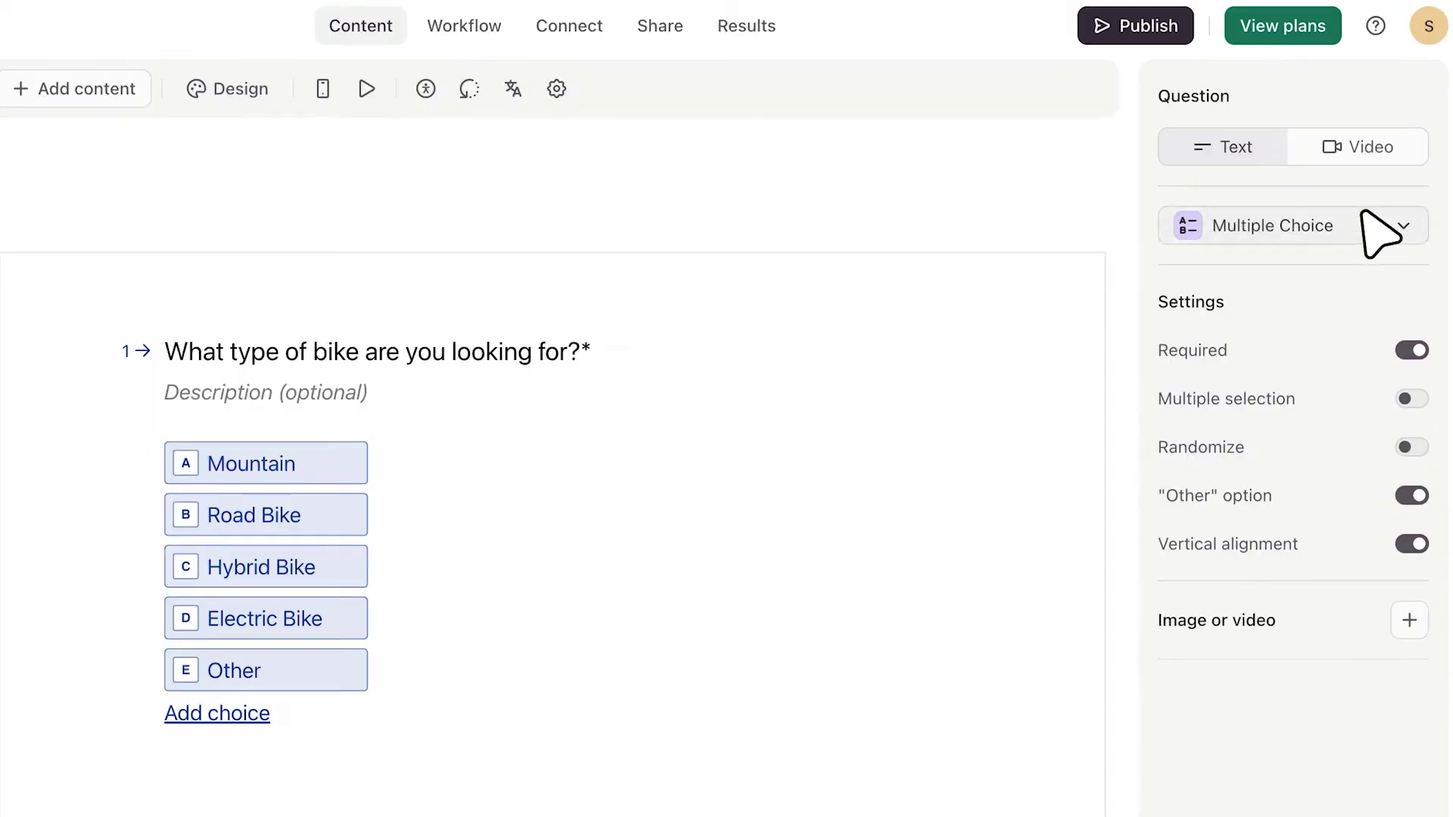
{"action": "left_click", "coordinate": [1377, 227]}
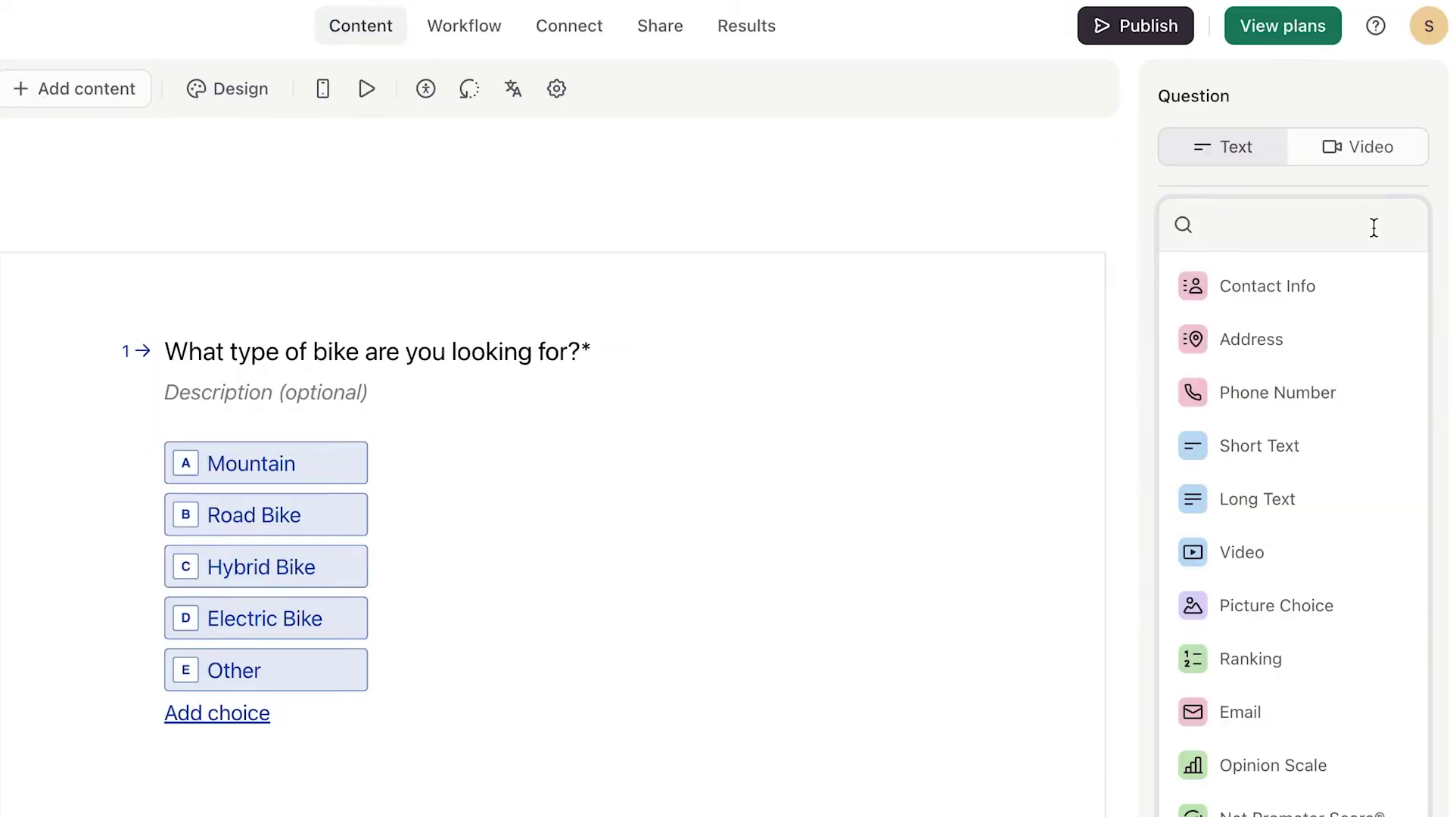
{"action": "left_click", "coordinate": [1426, 286]}
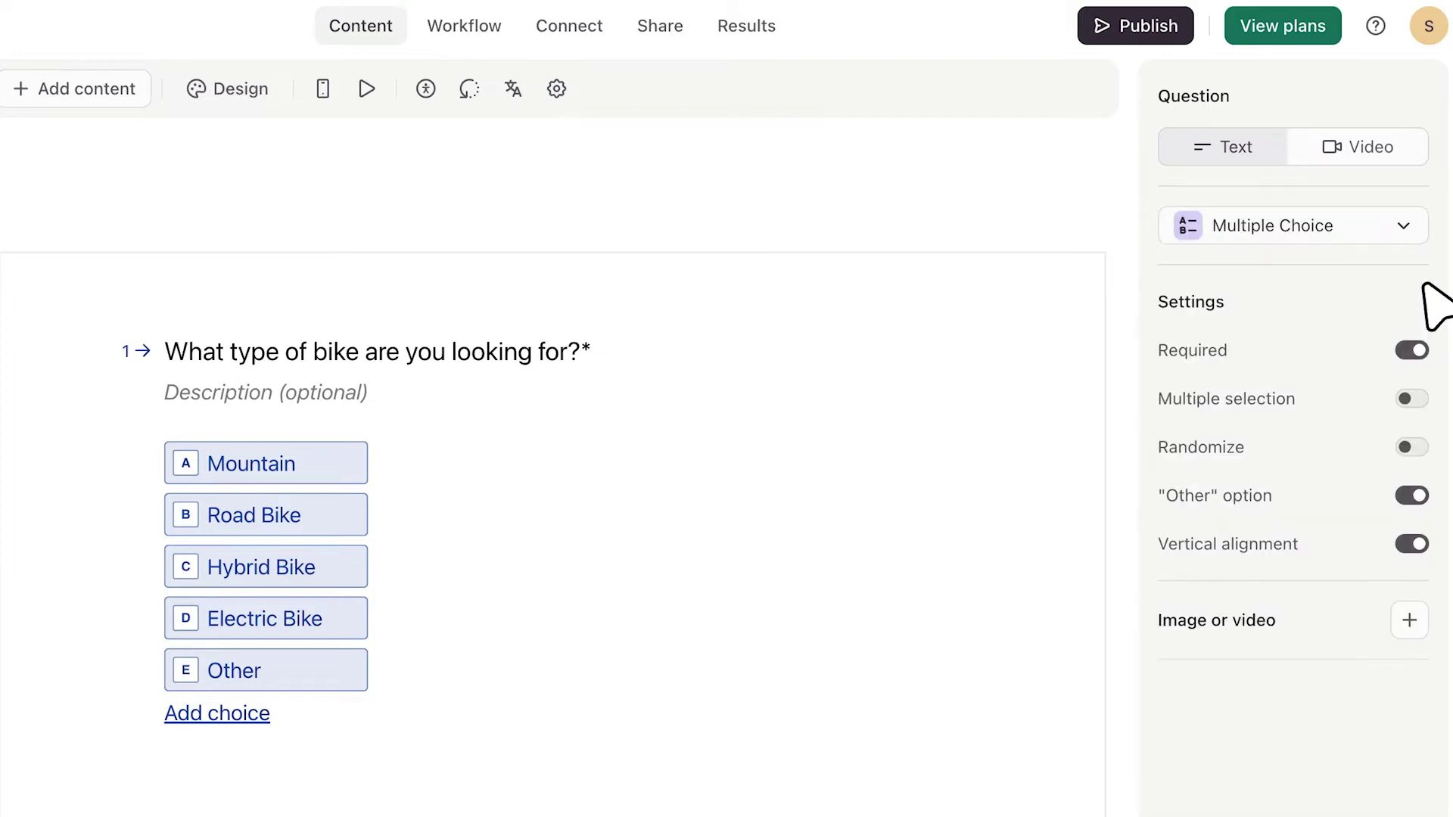
Step: Switch question 1 to a video question, attach a 9-second clip and play it
{"action": "left_click", "coordinate": [1366, 148]}
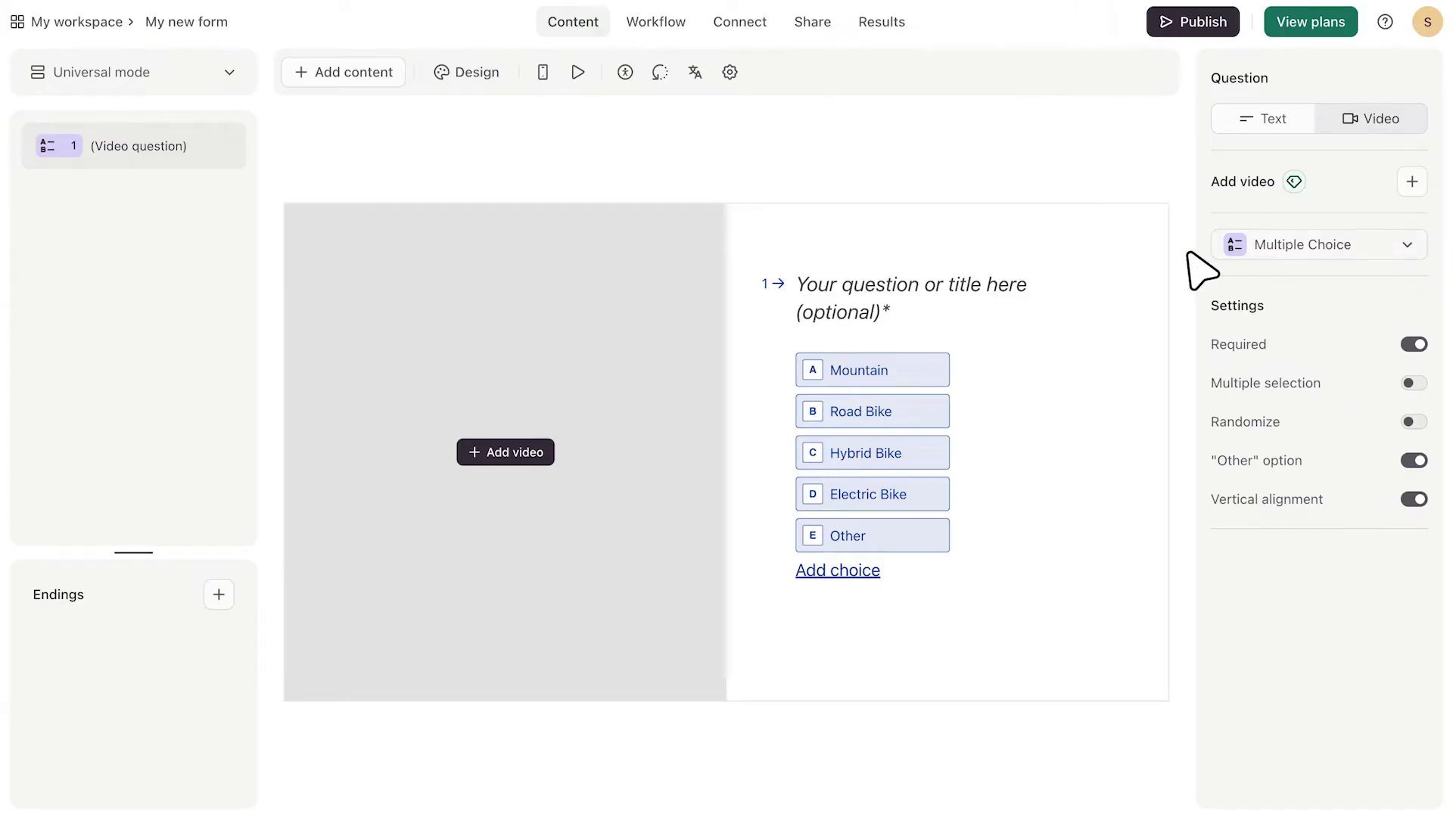
{"action": "left_click", "coordinate": [534, 451]}
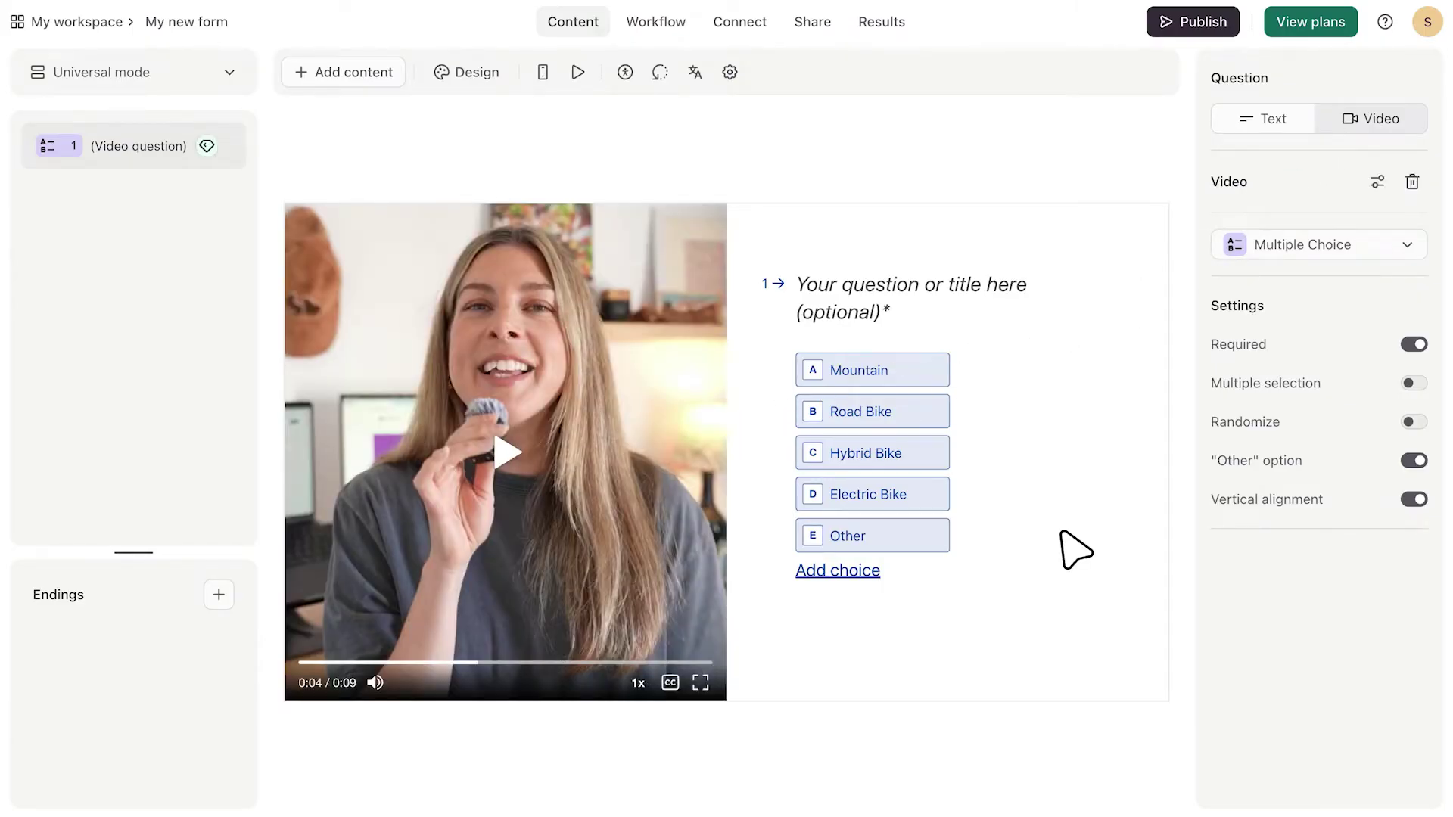
{"action": "left_click", "coordinate": [501, 447]}
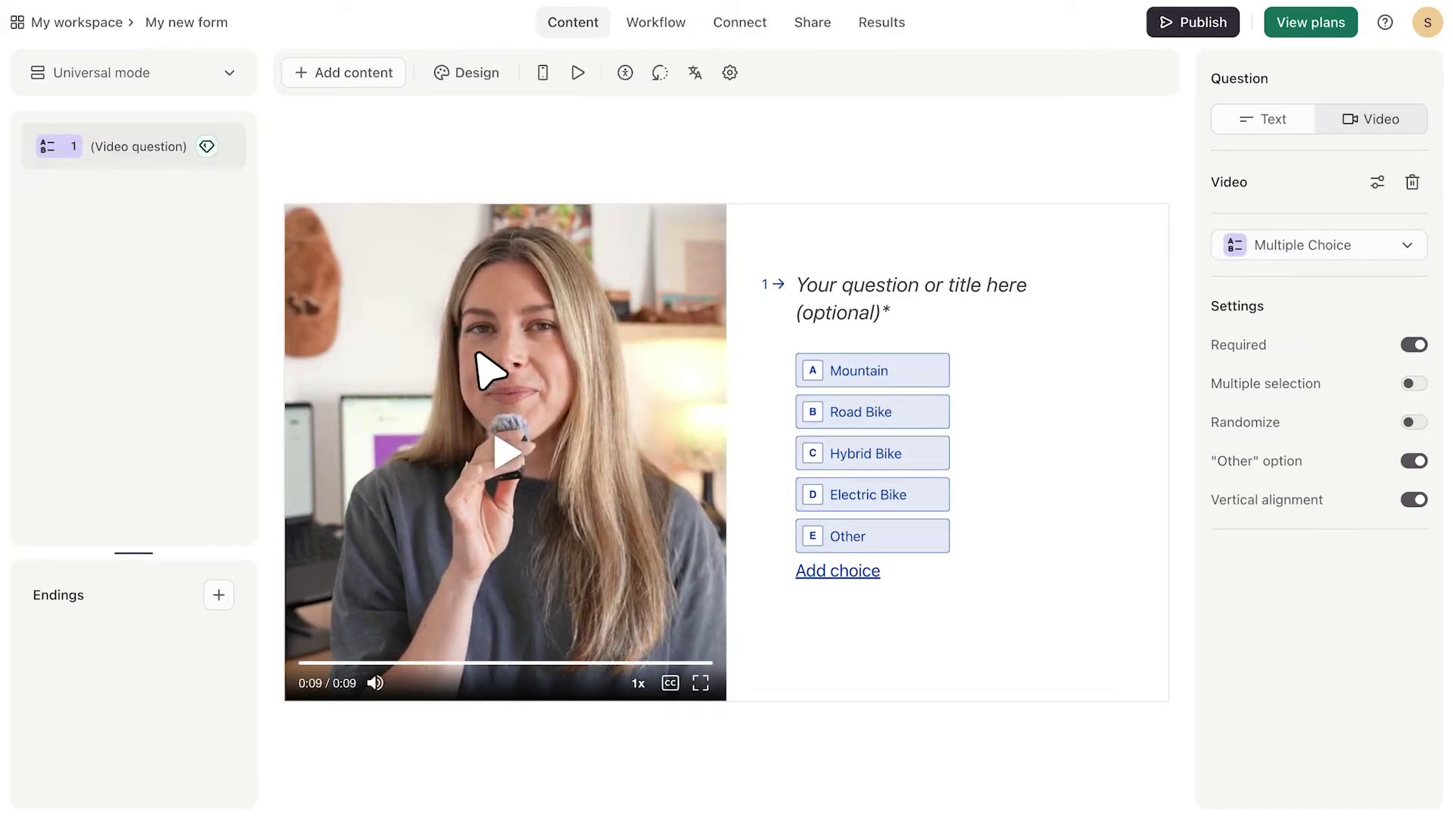
Step: Add a Picture Choice question, then create a new custom theme and view its Font settings
{"action": "left_click", "coordinate": [352, 73]}
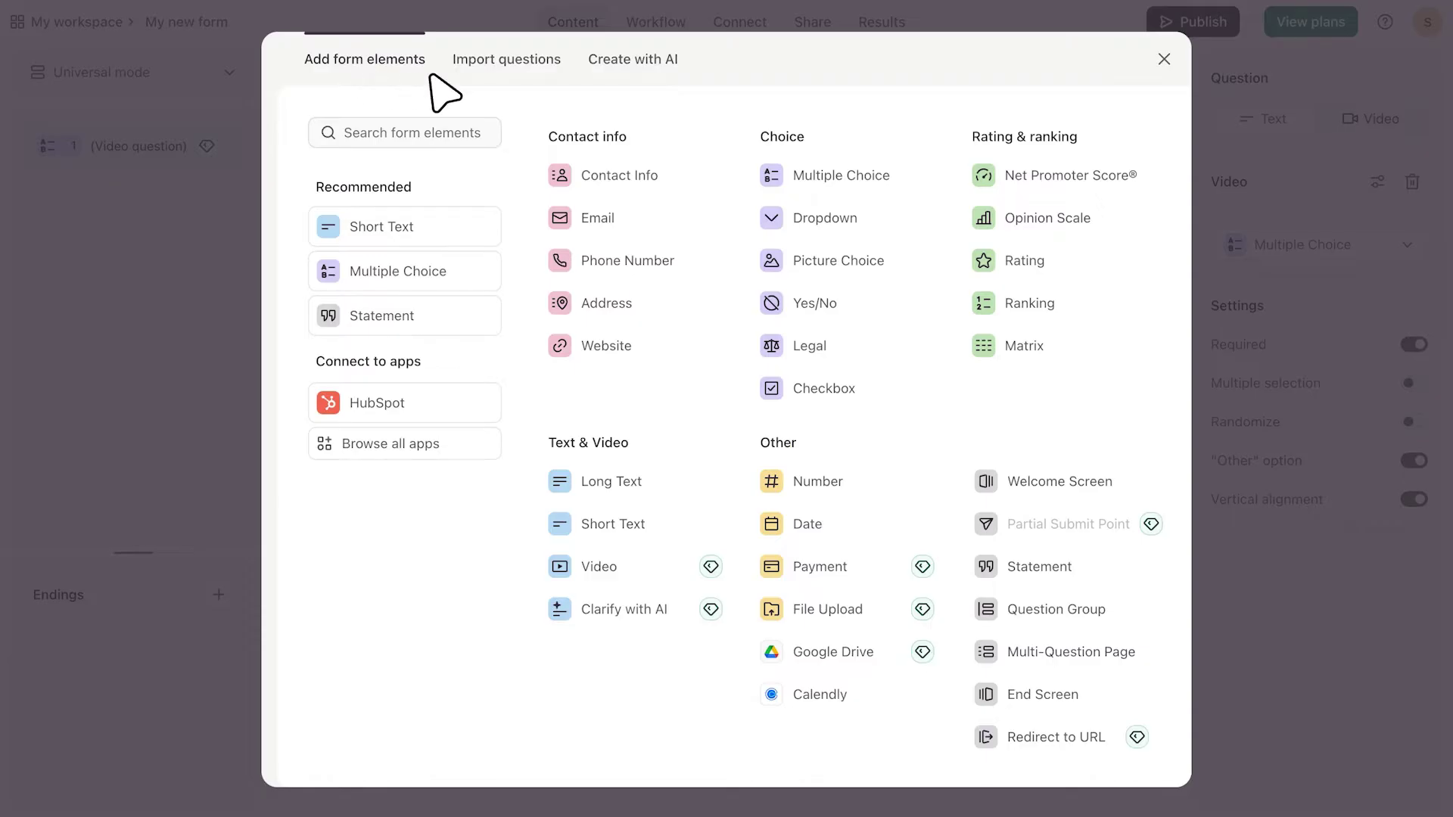
{"action": "left_click", "coordinate": [832, 261]}
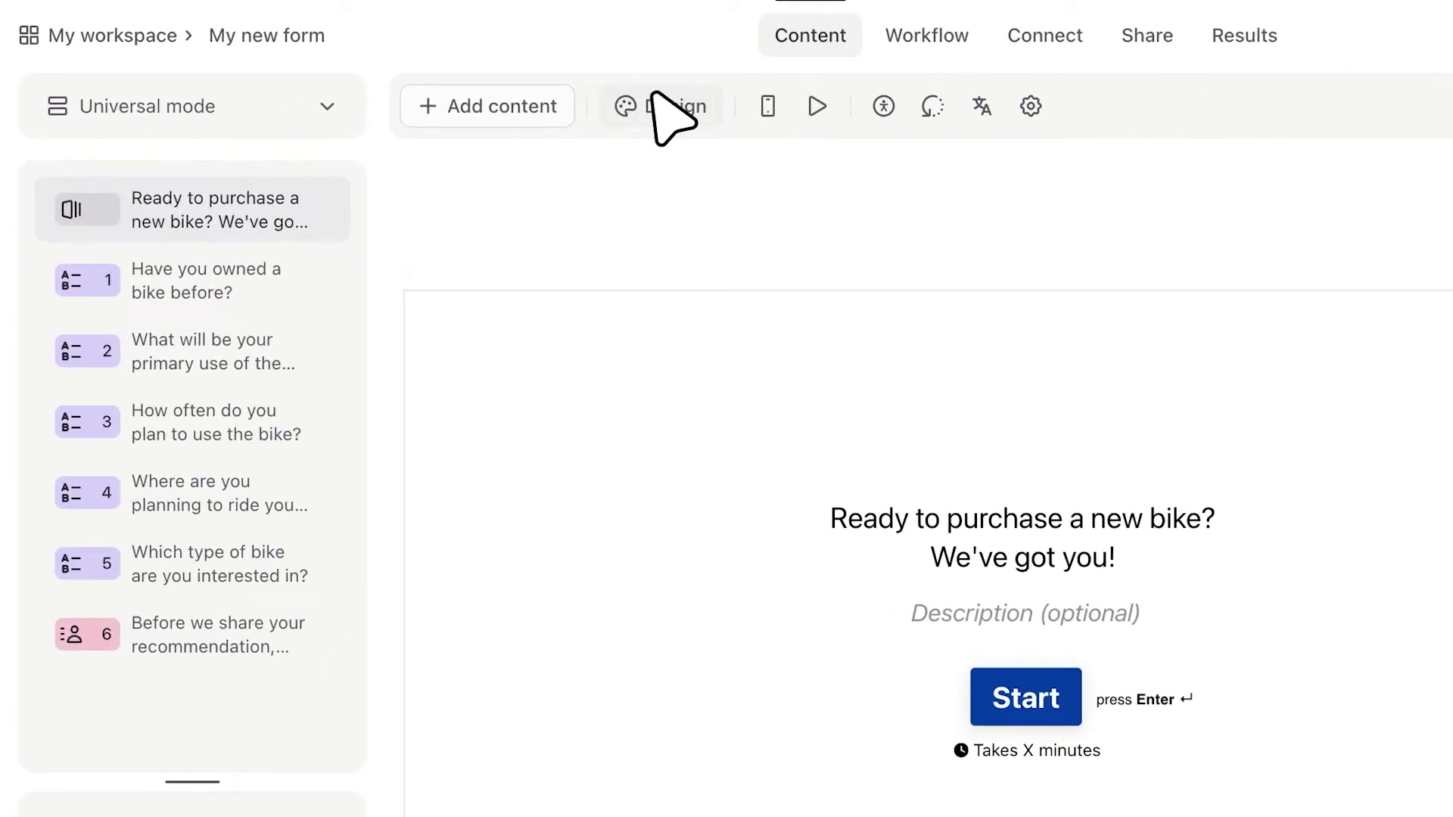
{"action": "left_click", "coordinate": [671, 114]}
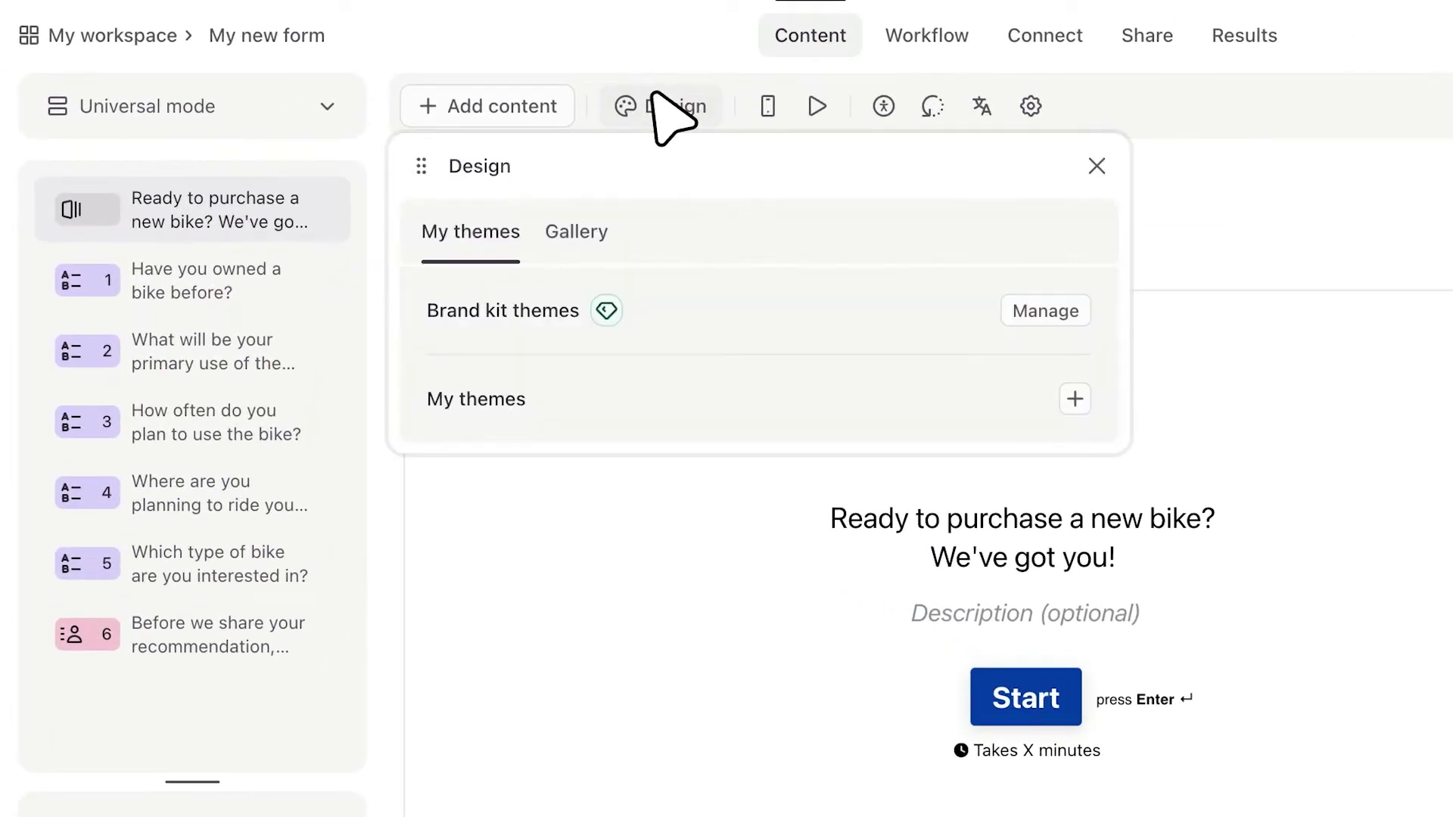
{"action": "left_click", "coordinate": [1053, 382]}
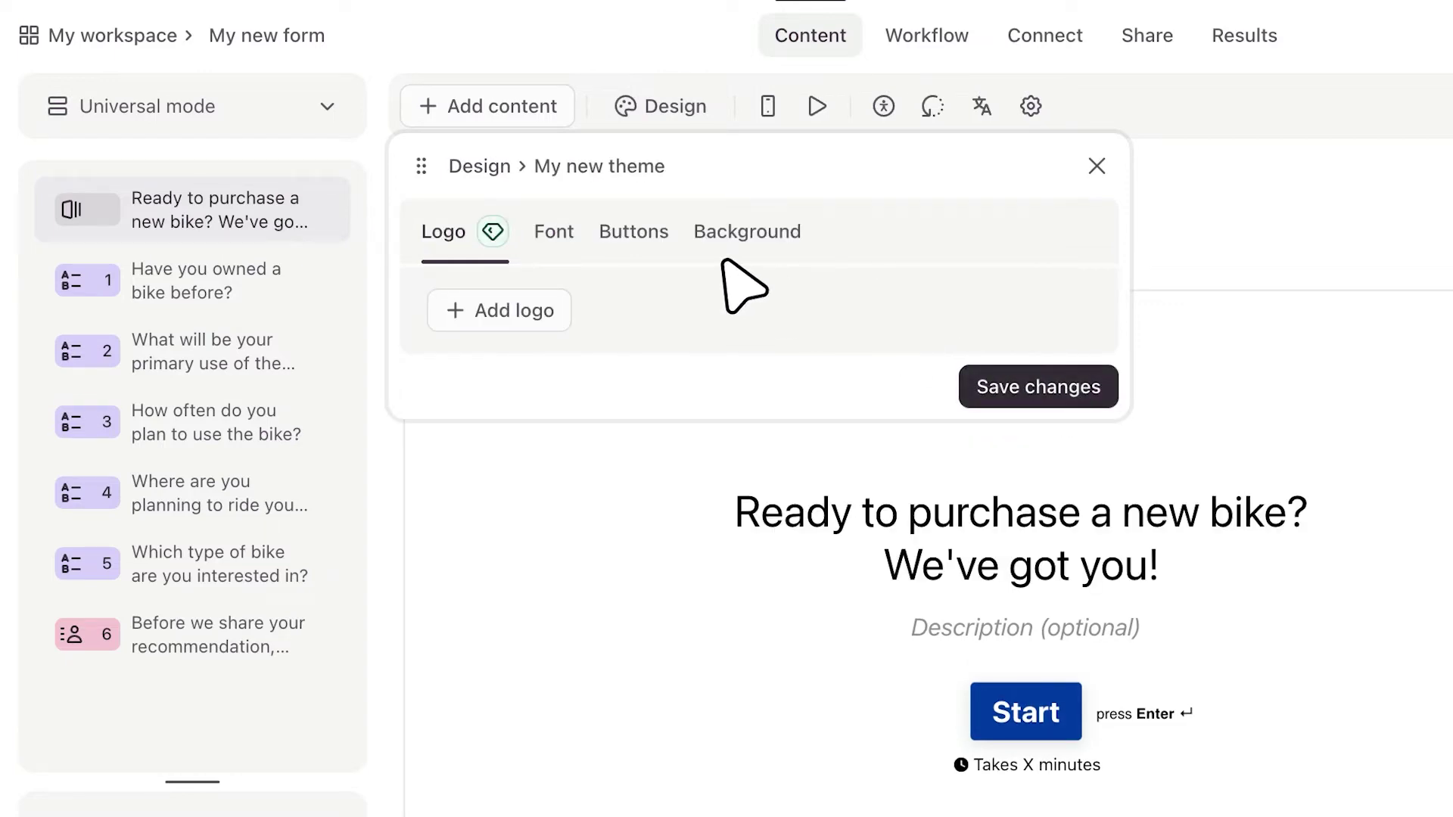
{"action": "left_click", "coordinate": [552, 231]}
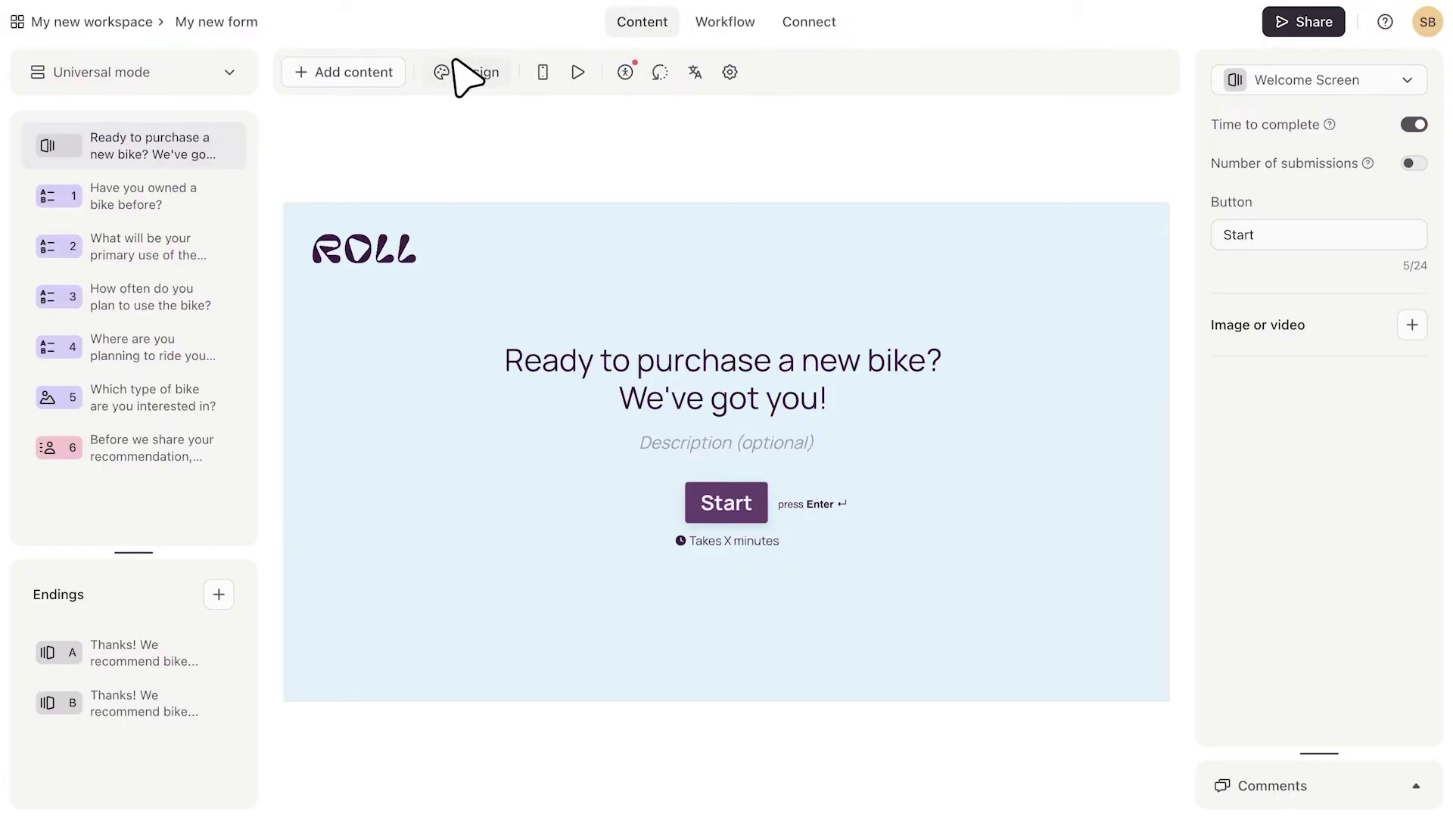
{"action": "left_click", "coordinate": [467, 73]}
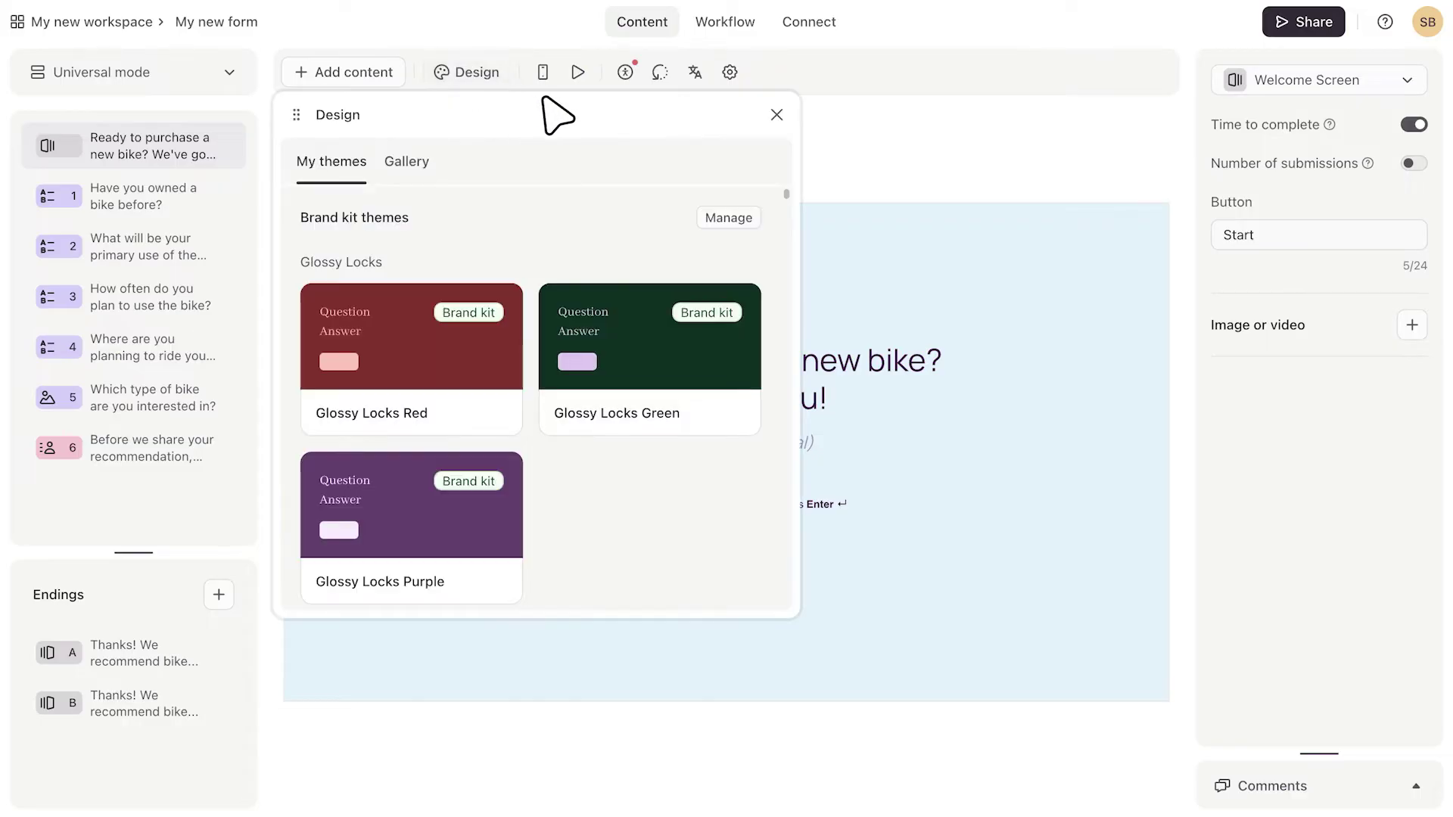
{"action": "left_click", "coordinate": [738, 221]}
{"action": "left_click", "coordinate": [738, 231]}
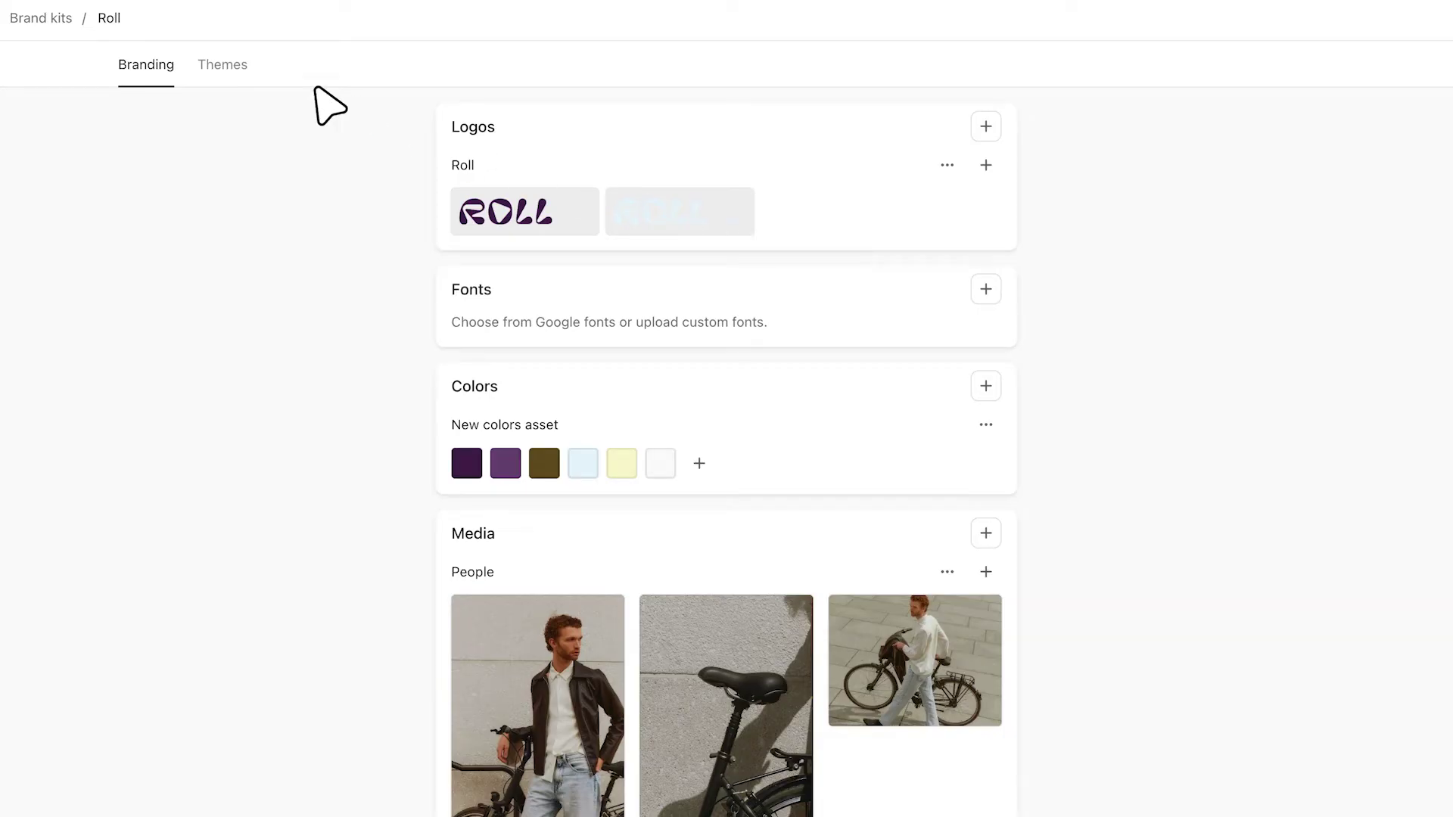
{"action": "left_click", "coordinate": [38, 15]}
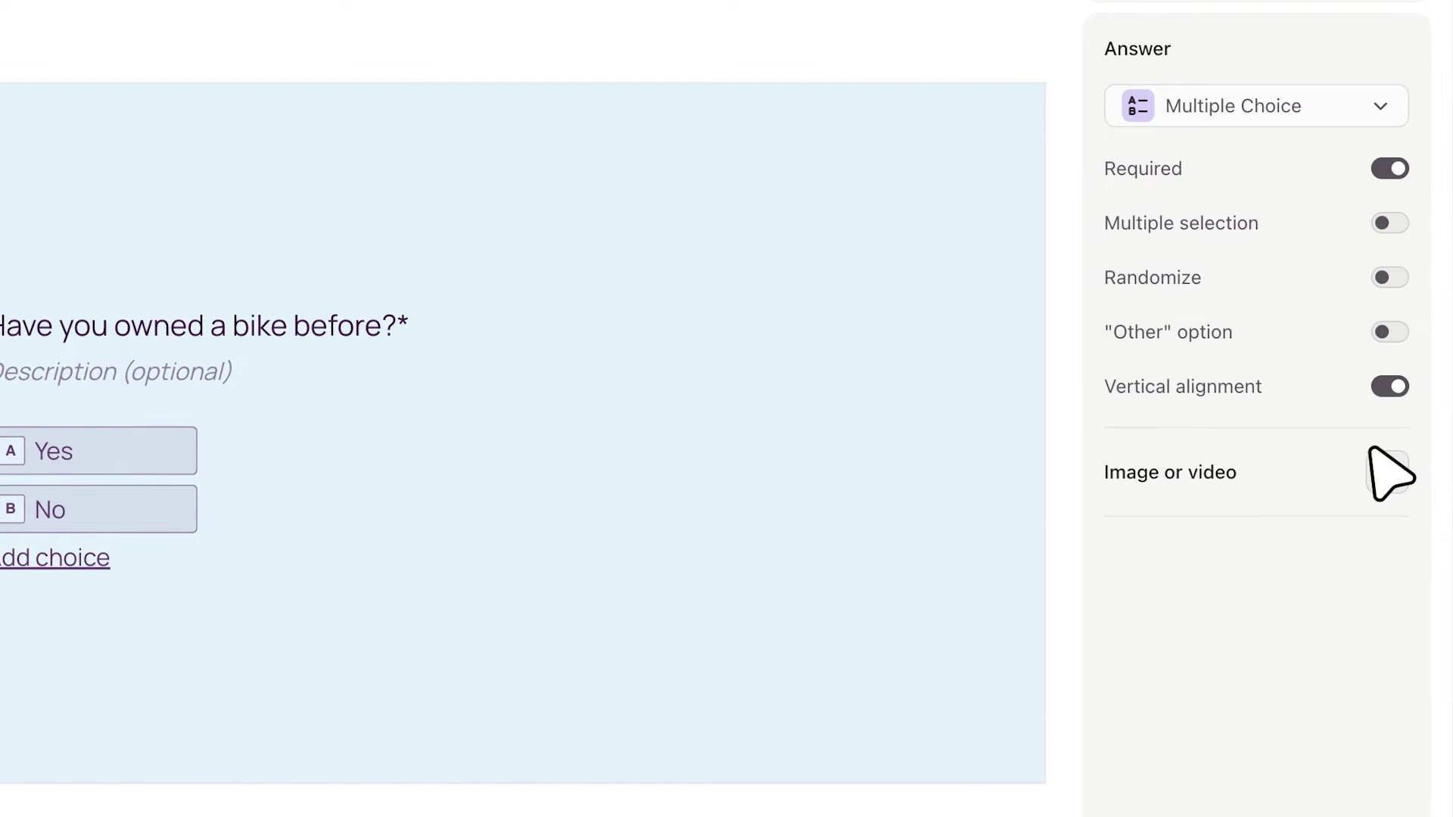
Step: Add the brown bike saddle photo, found by searching 'bike', to 'Have you owned a bike before?'
{"action": "left_click", "coordinate": [1389, 472]}
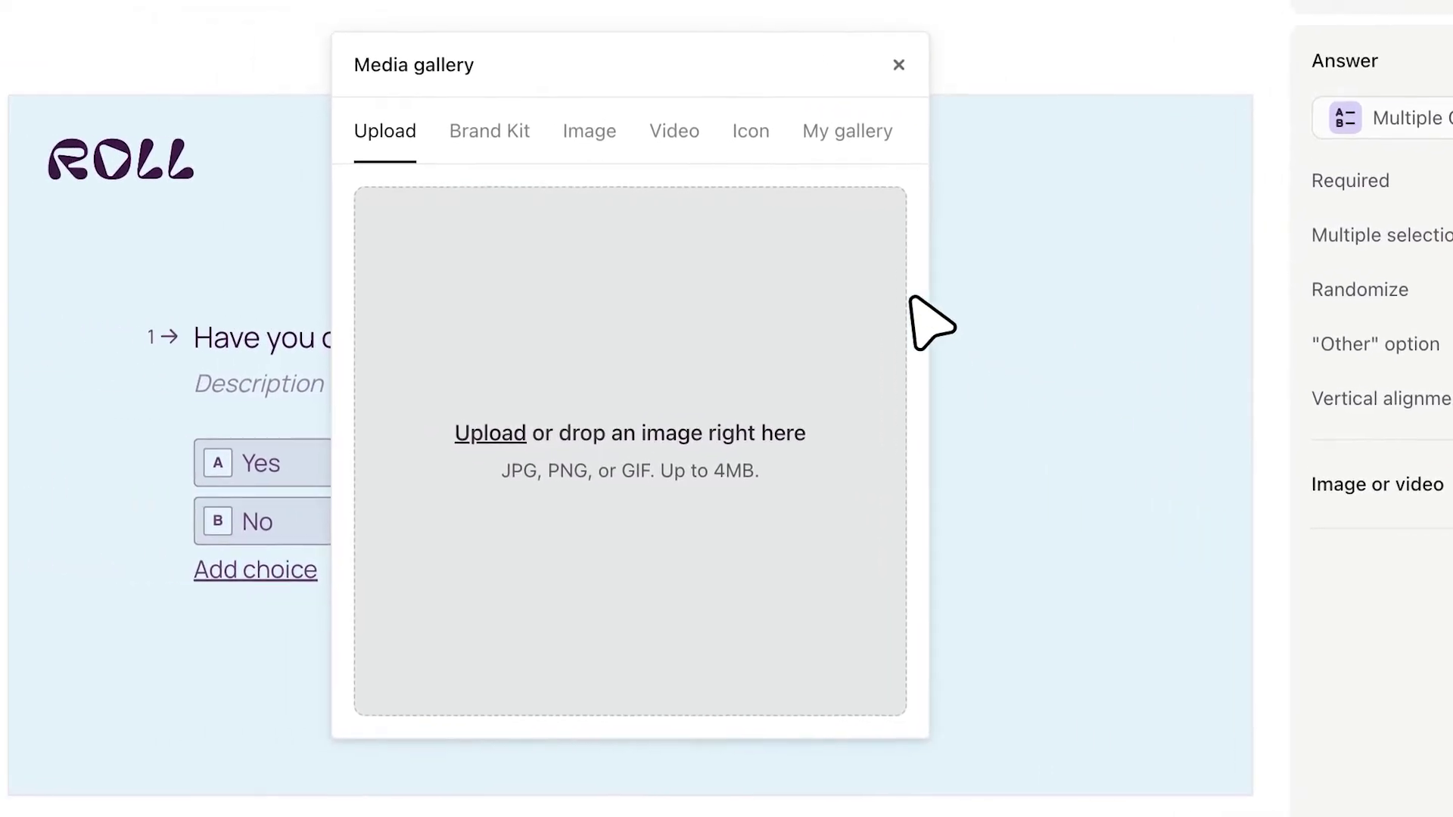
{"action": "left_click", "coordinate": [695, 143]}
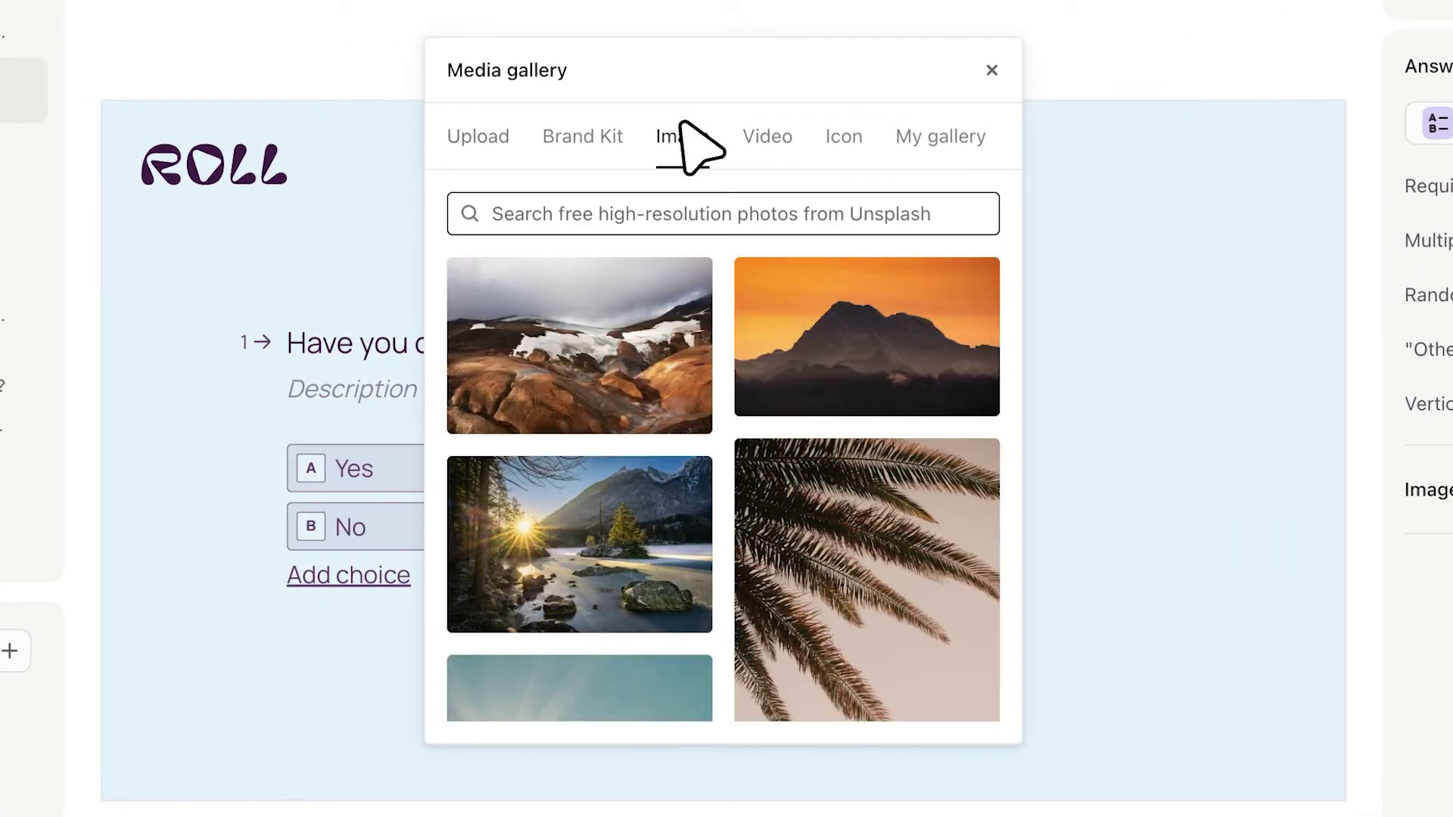
{"action": "type", "text": "bike"}
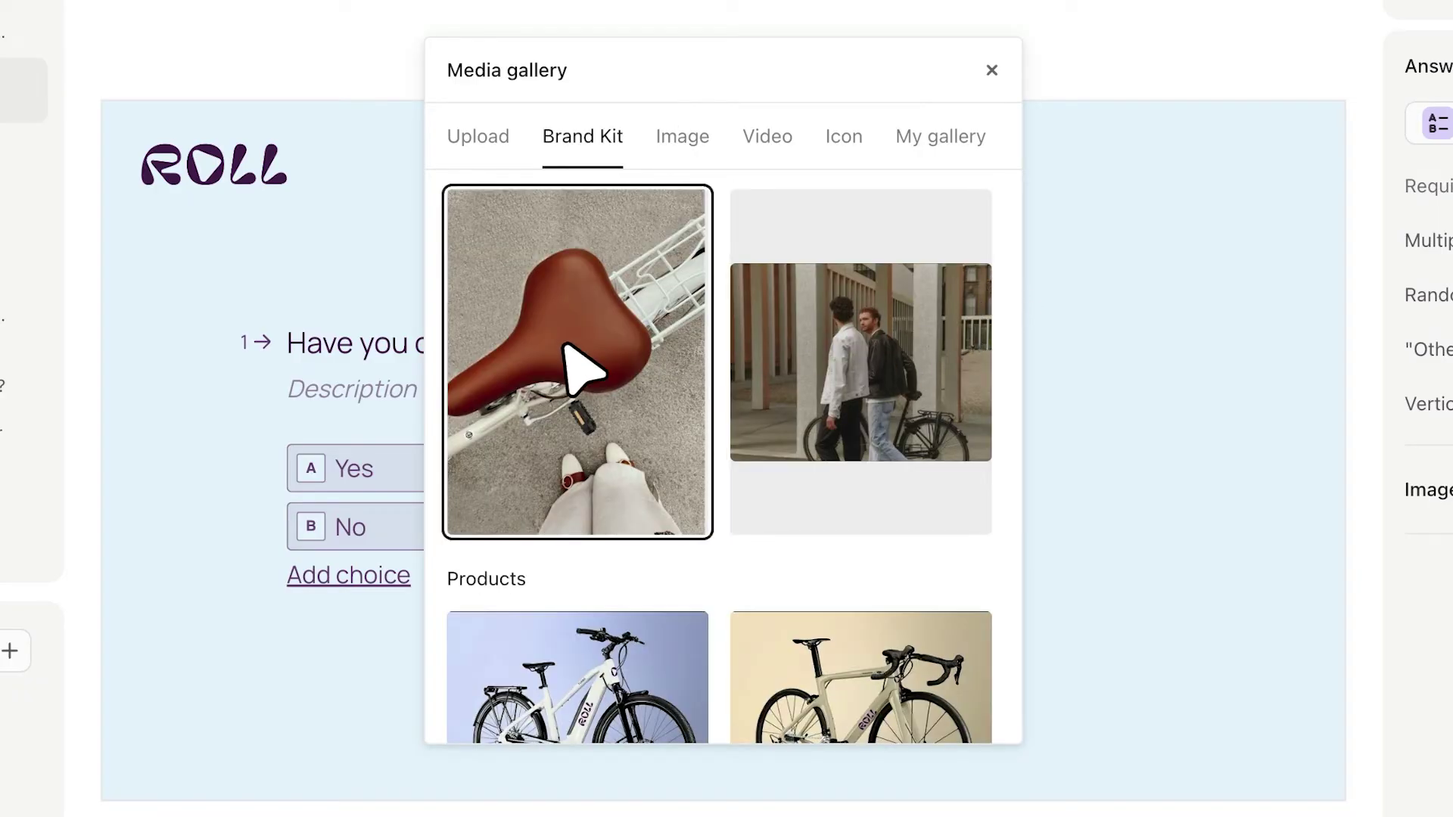
{"action": "left_click", "coordinate": [564, 344]}
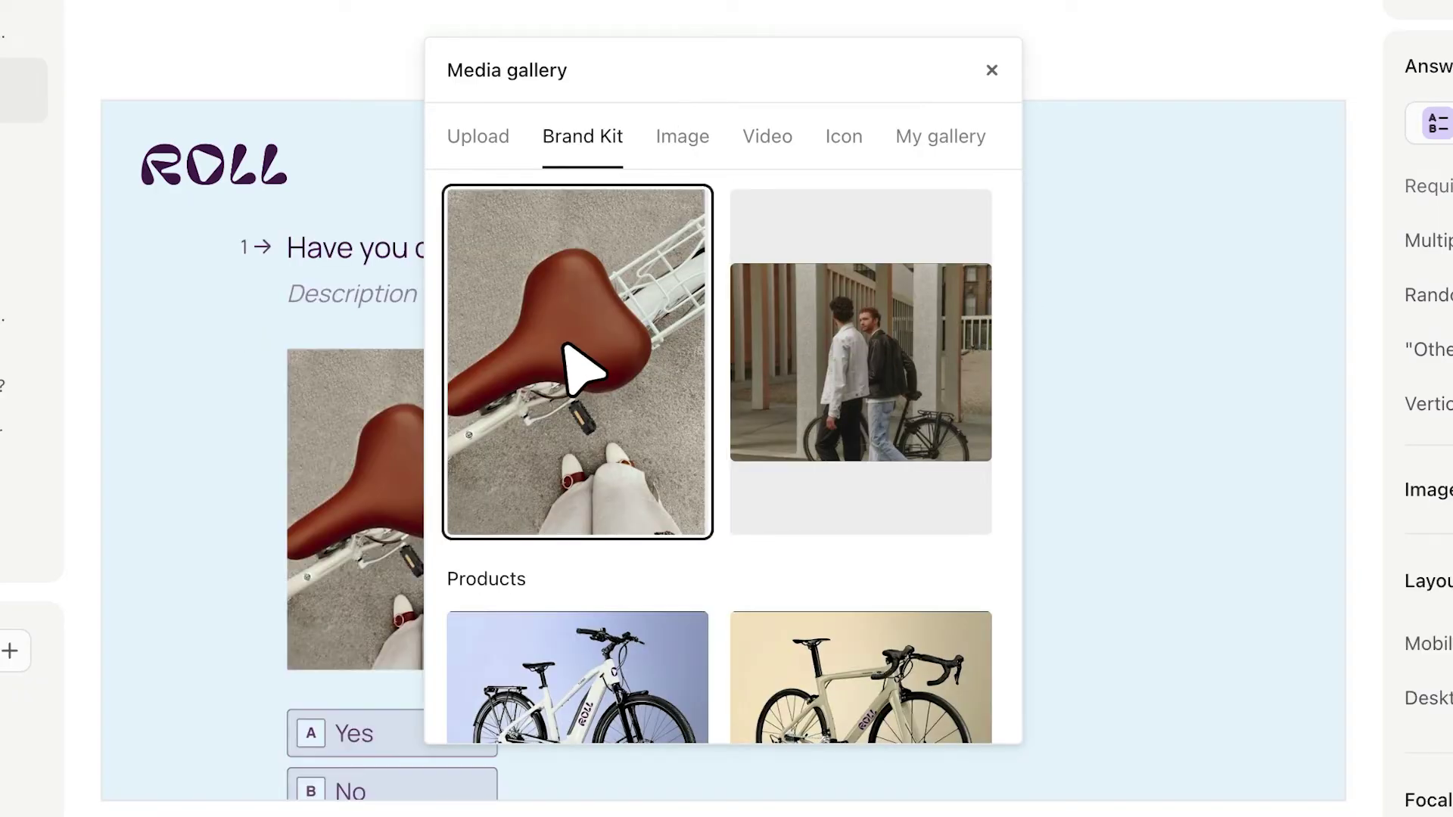
{"action": "left_click_drag", "start_coordinate": [678, 66], "coordinate": [967, 65]}
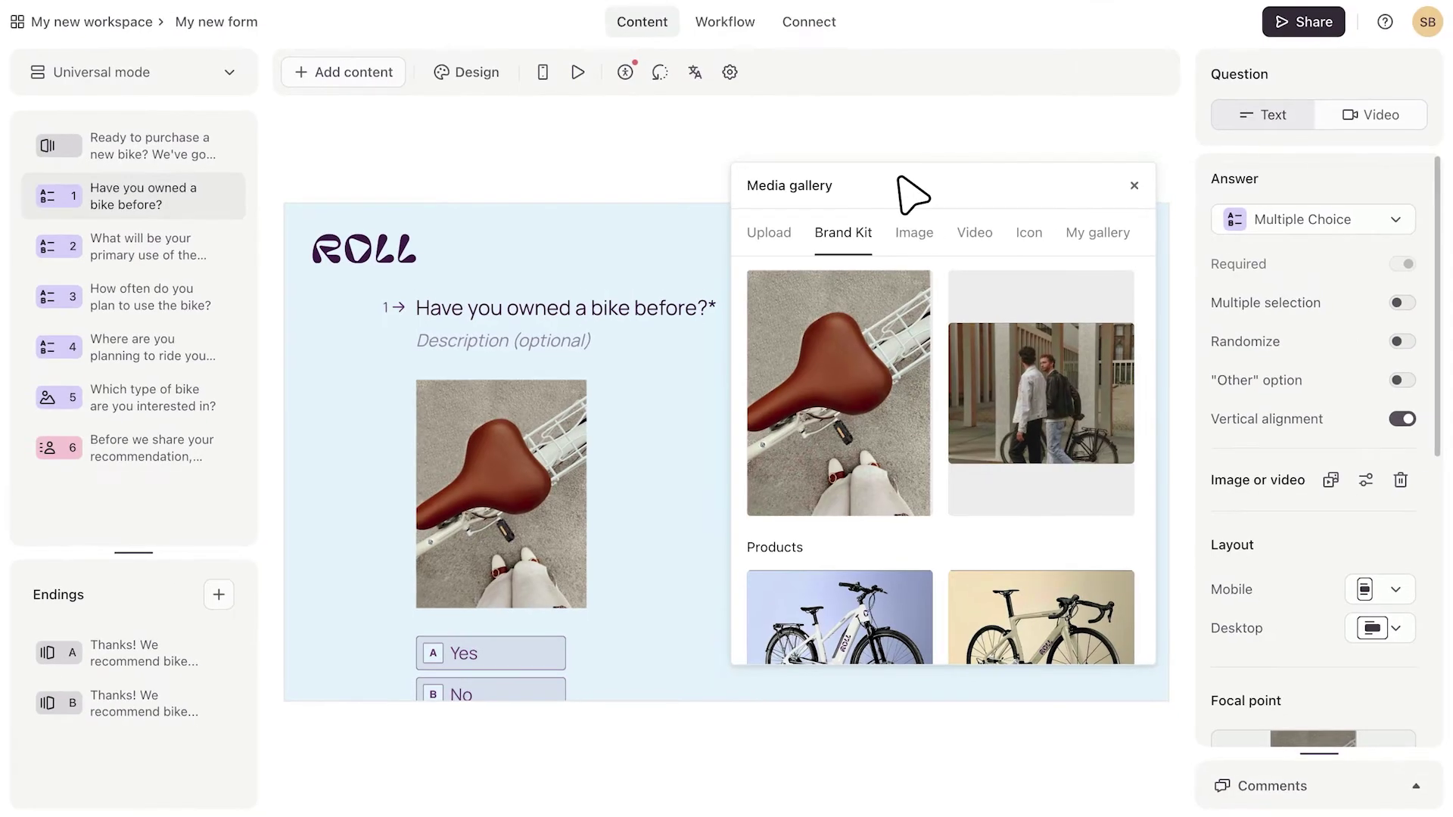
Step: Set question 1's layout to text-left/image-right on desktop and image-on-top on mobile
{"action": "left_click", "coordinate": [1133, 186]}
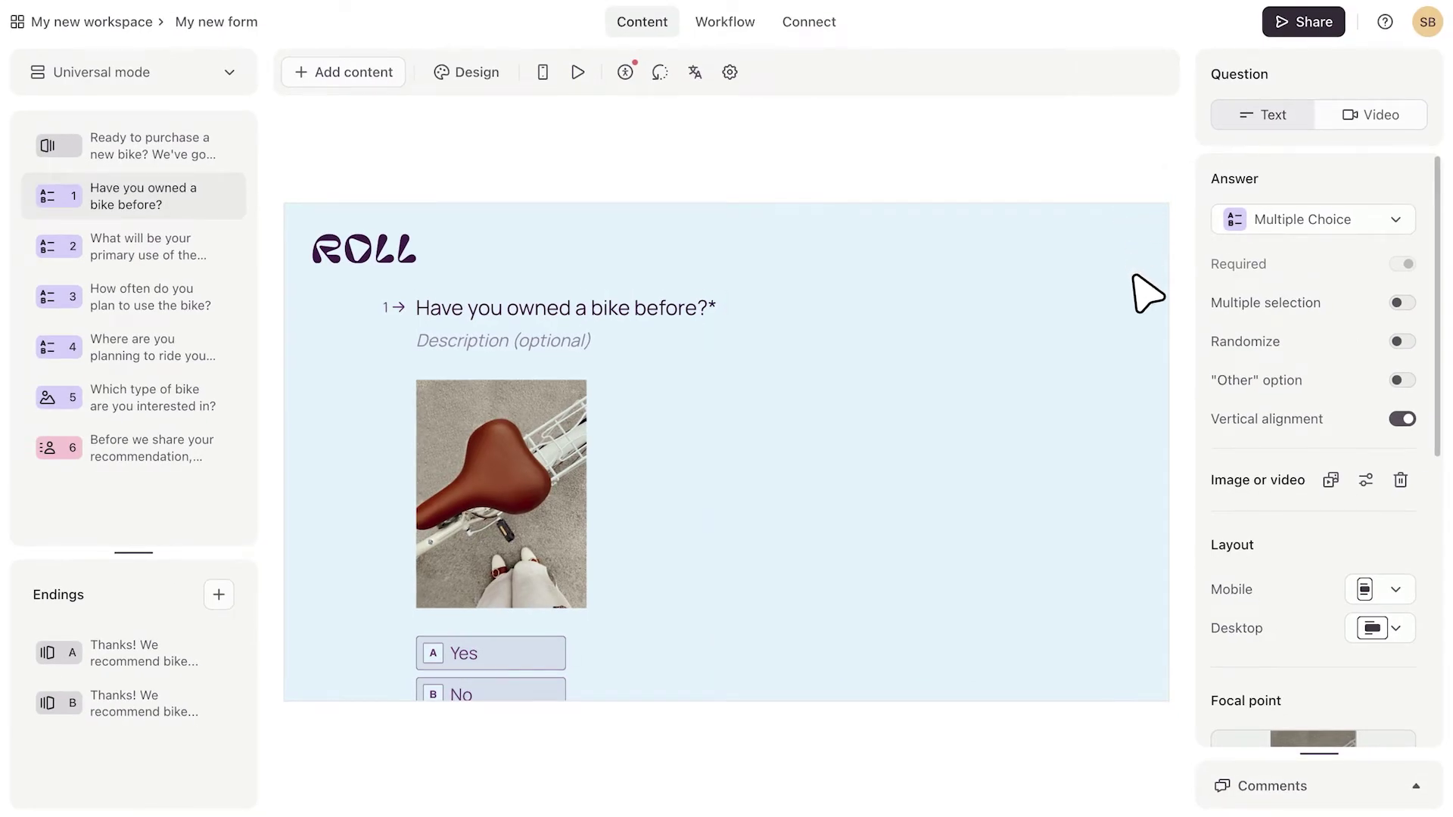
{"action": "left_click", "coordinate": [1376, 627]}
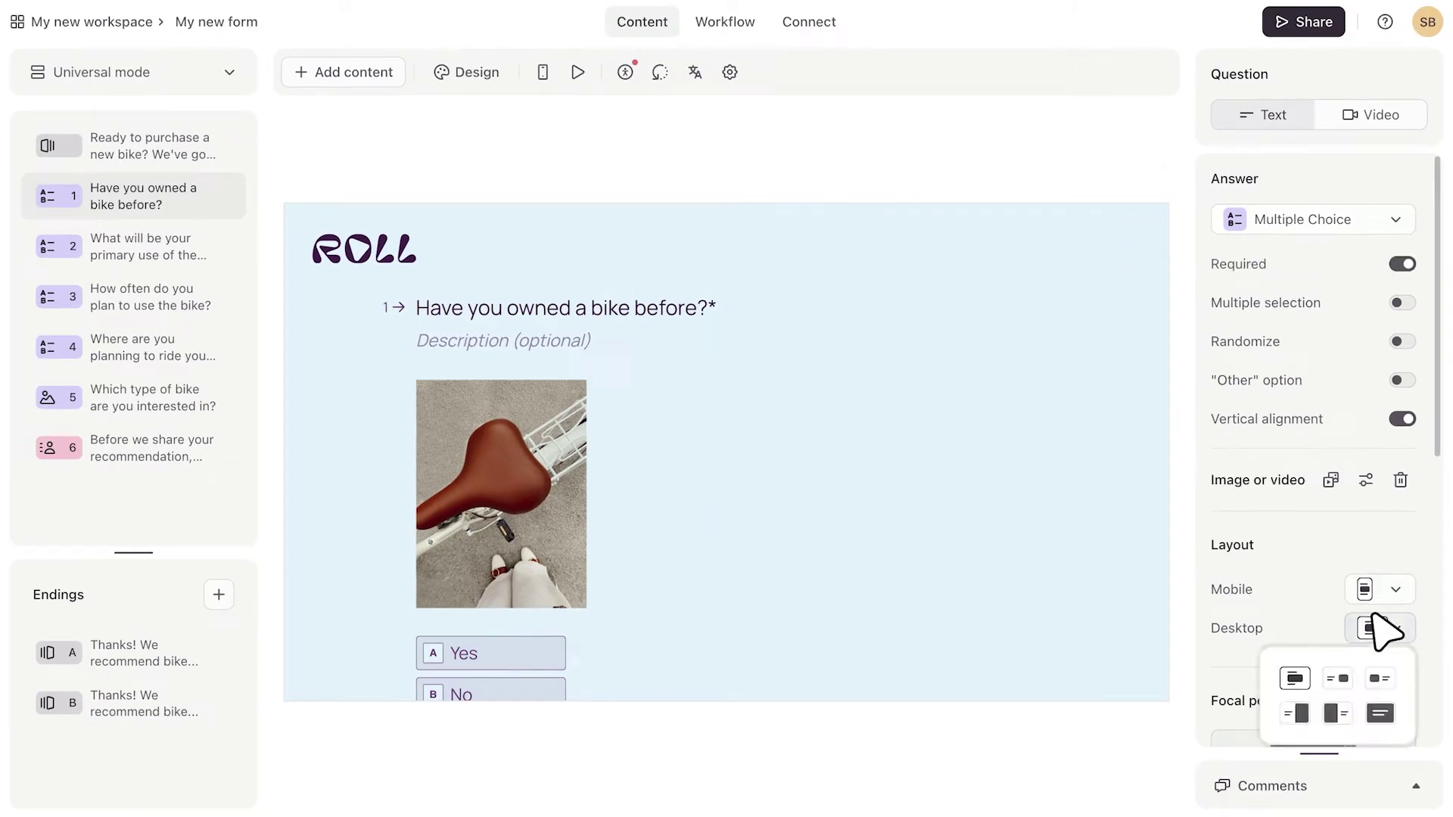
{"action": "left_click", "coordinate": [1303, 707]}
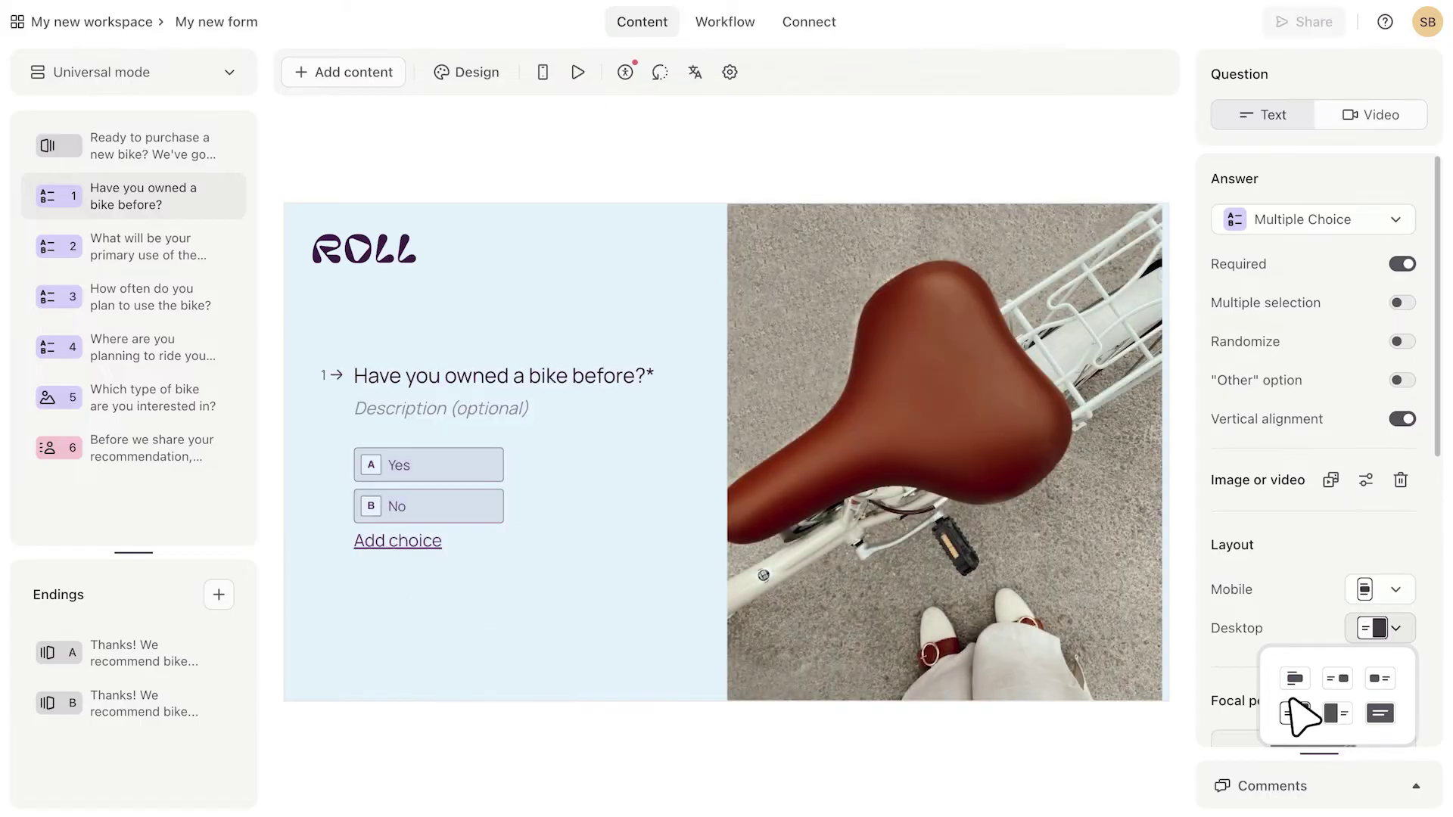
{"action": "left_click", "coordinate": [1388, 590]}
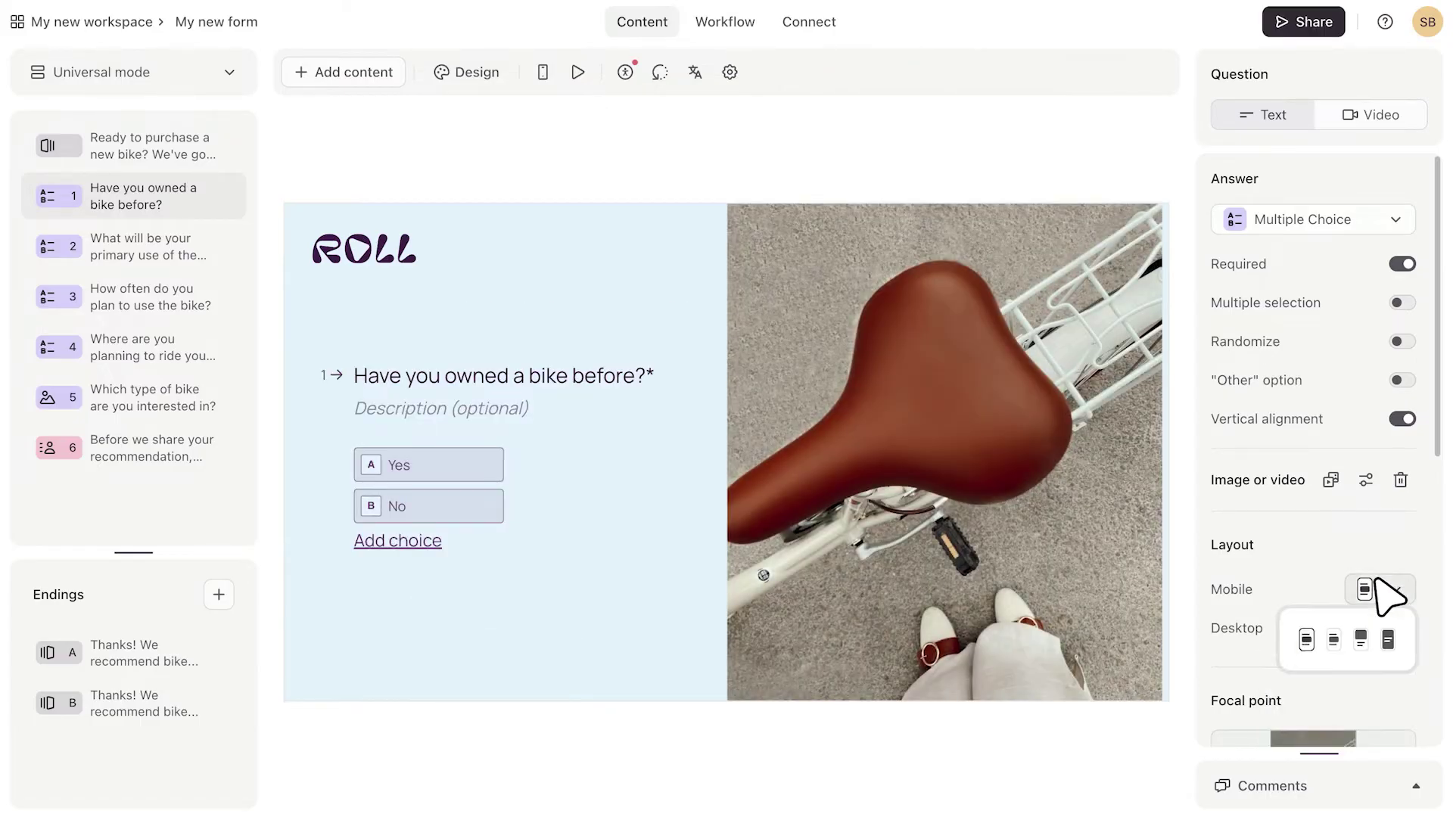
{"action": "left_click", "coordinate": [1355, 634]}
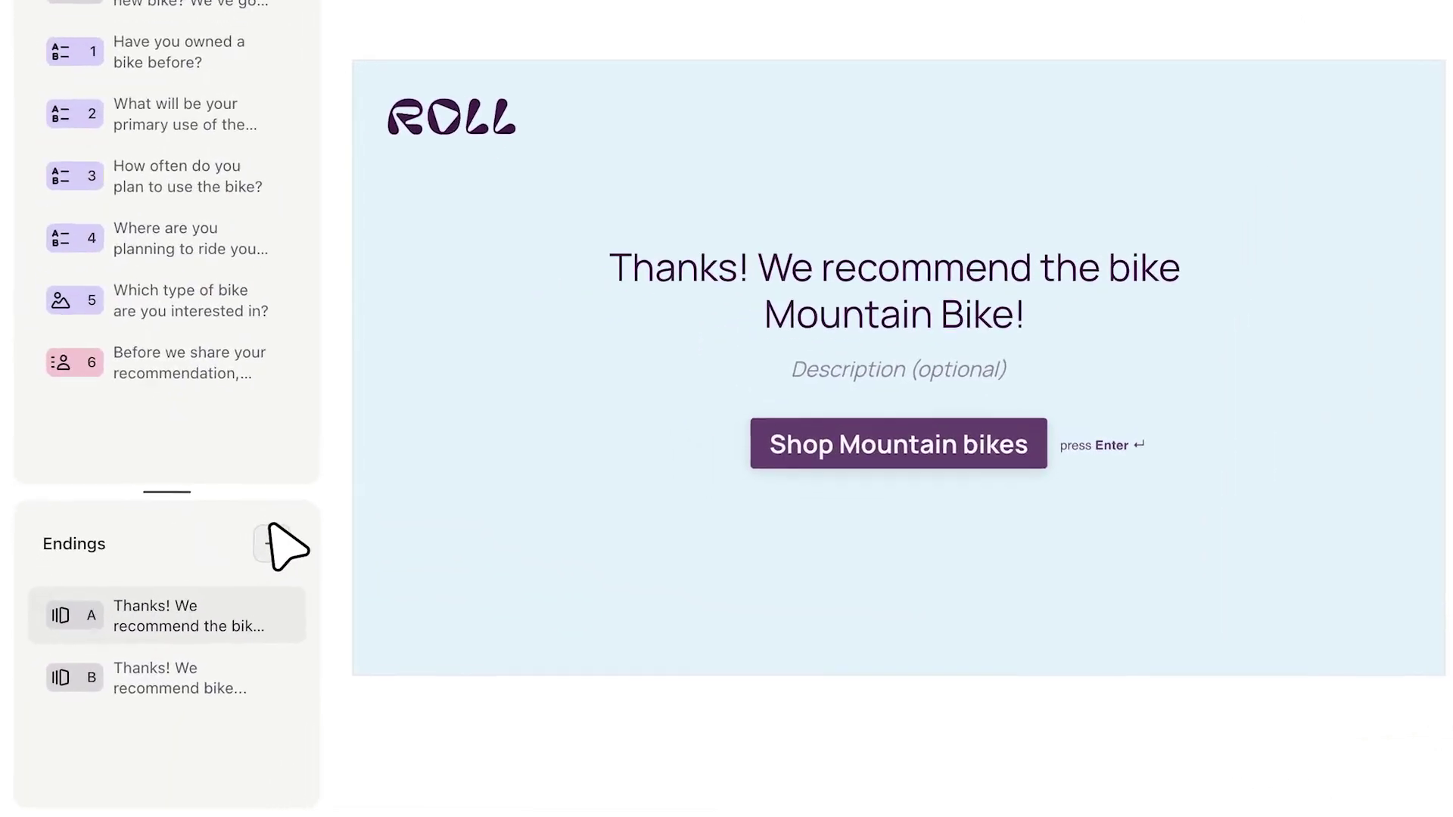
Step: Browse the available ending types from the Endings list without adding a new ending
{"action": "left_click", "coordinate": [218, 593]}
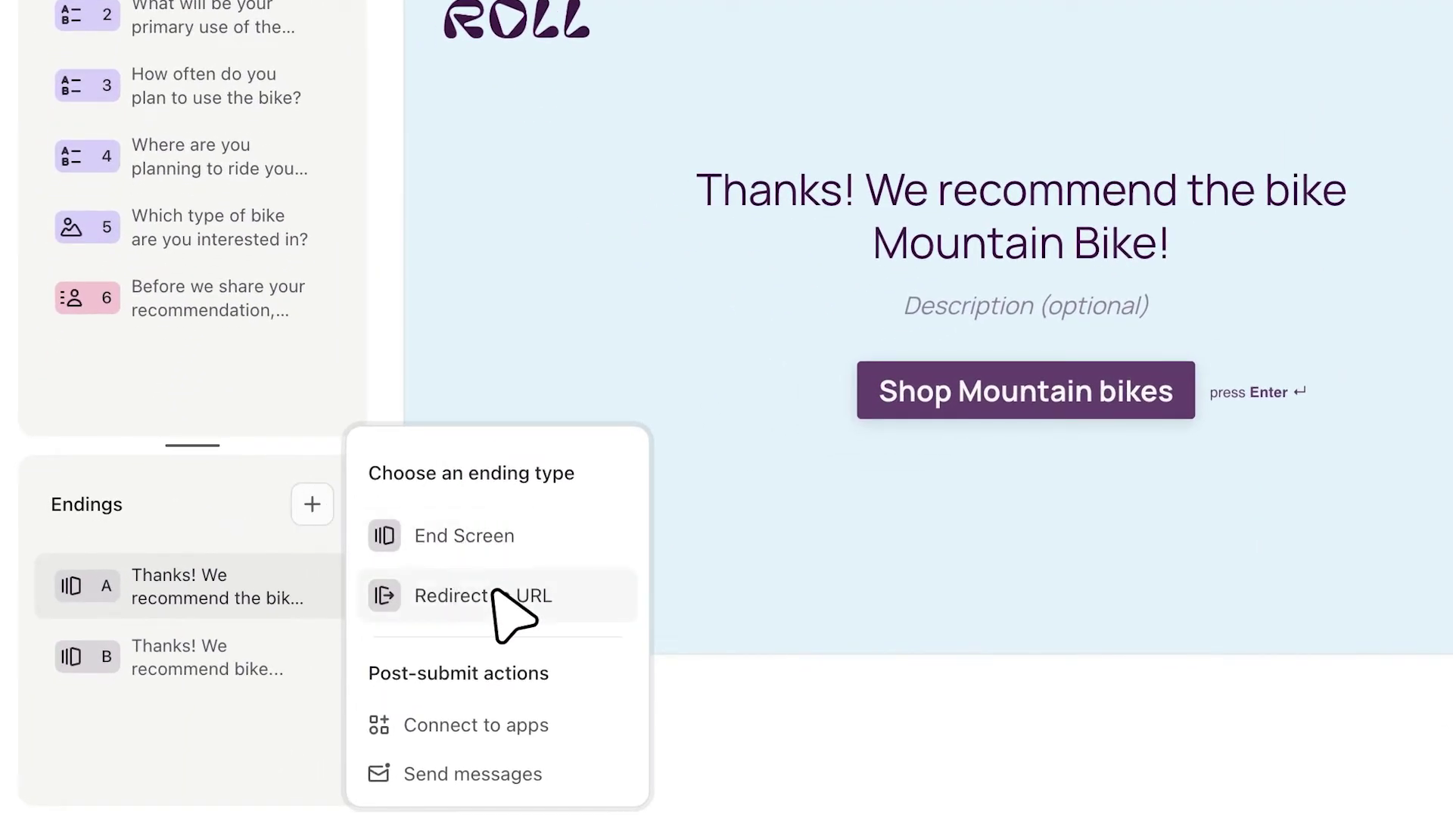
{"action": "left_click", "coordinate": [727, 606]}
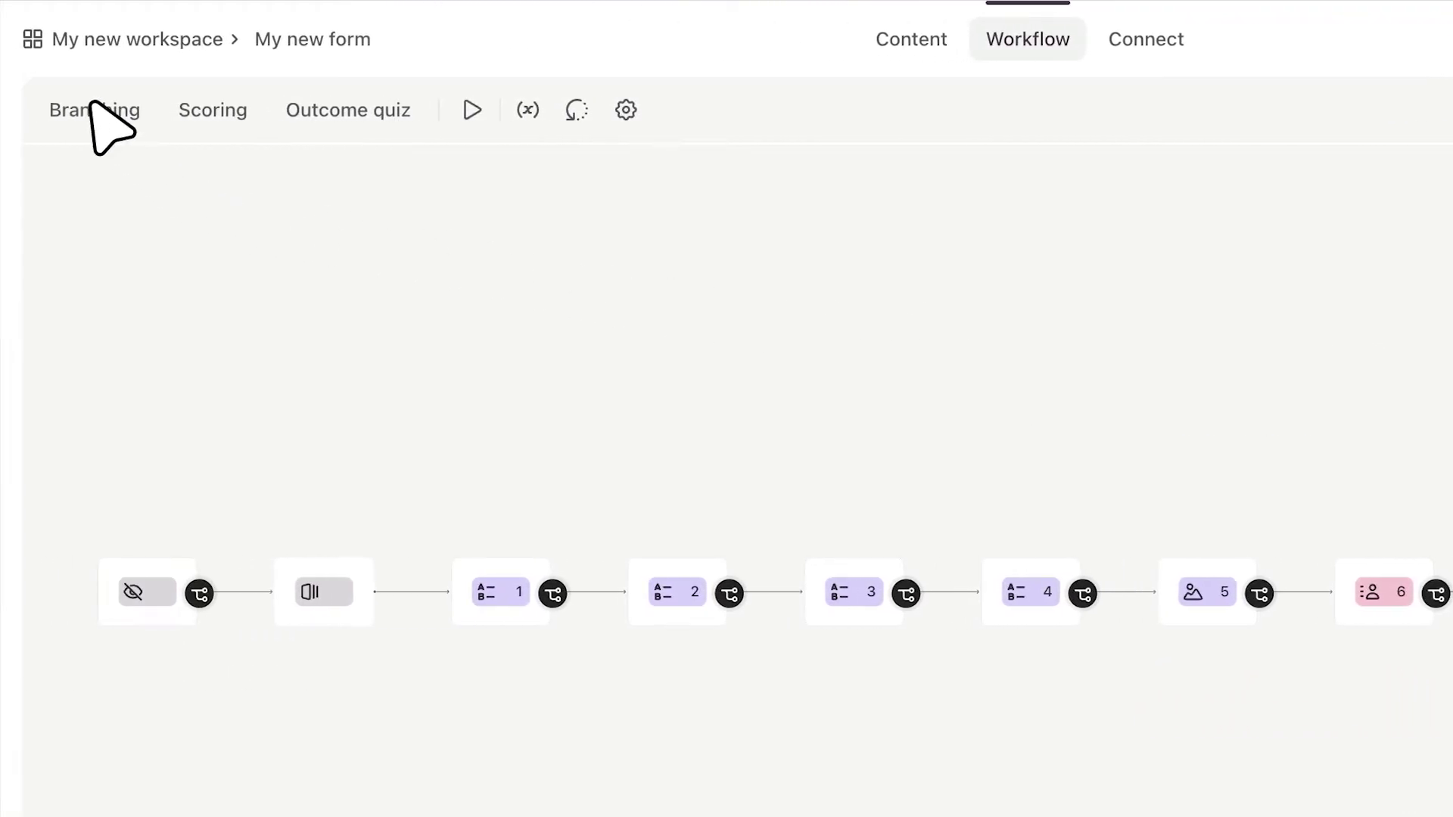
Step: Open Branching and add a rule on question 1 sending Yes answers to question 5
{"action": "left_click", "coordinate": [82, 97]}
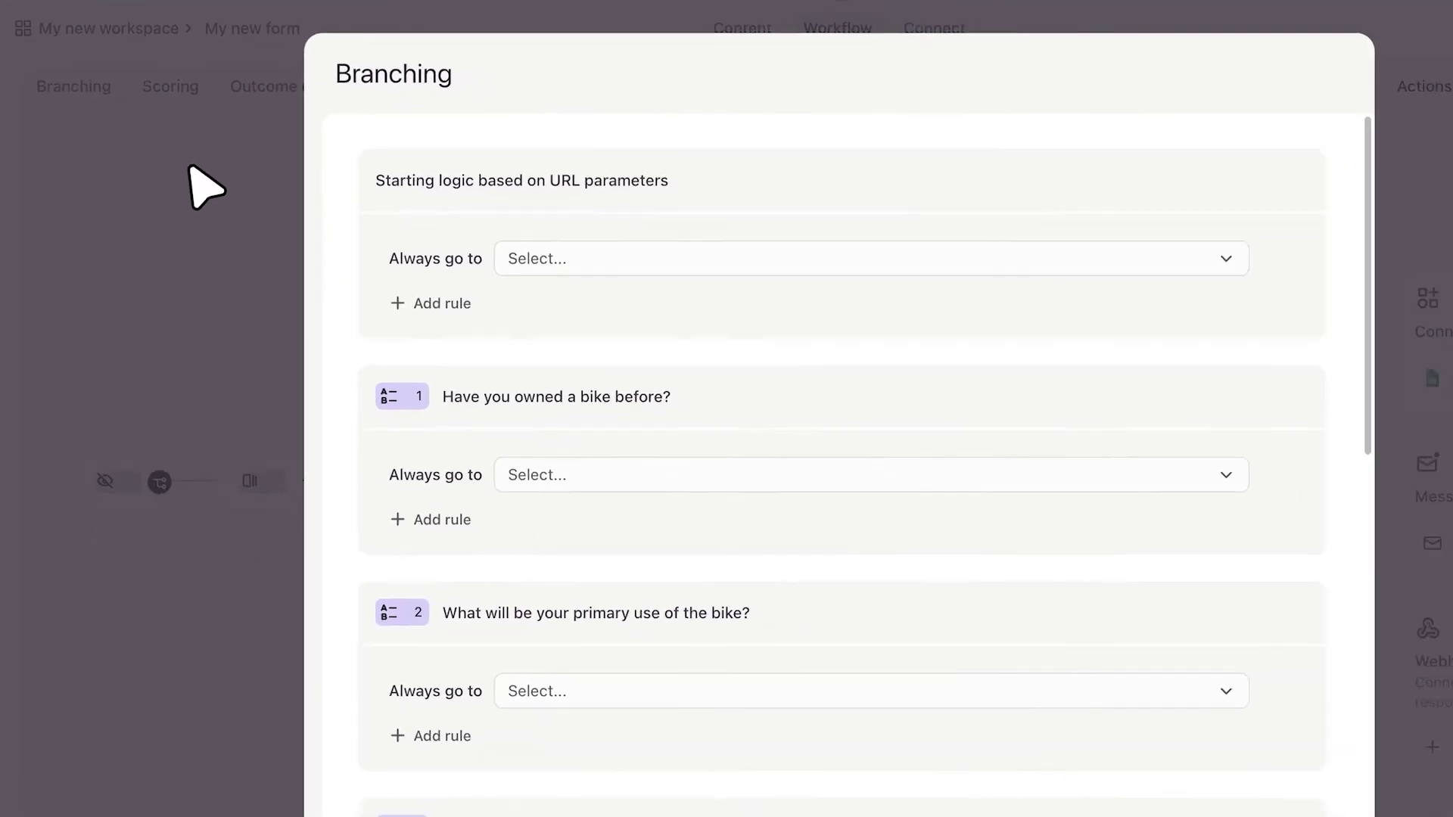
{"action": "left_click", "coordinate": [370, 448]}
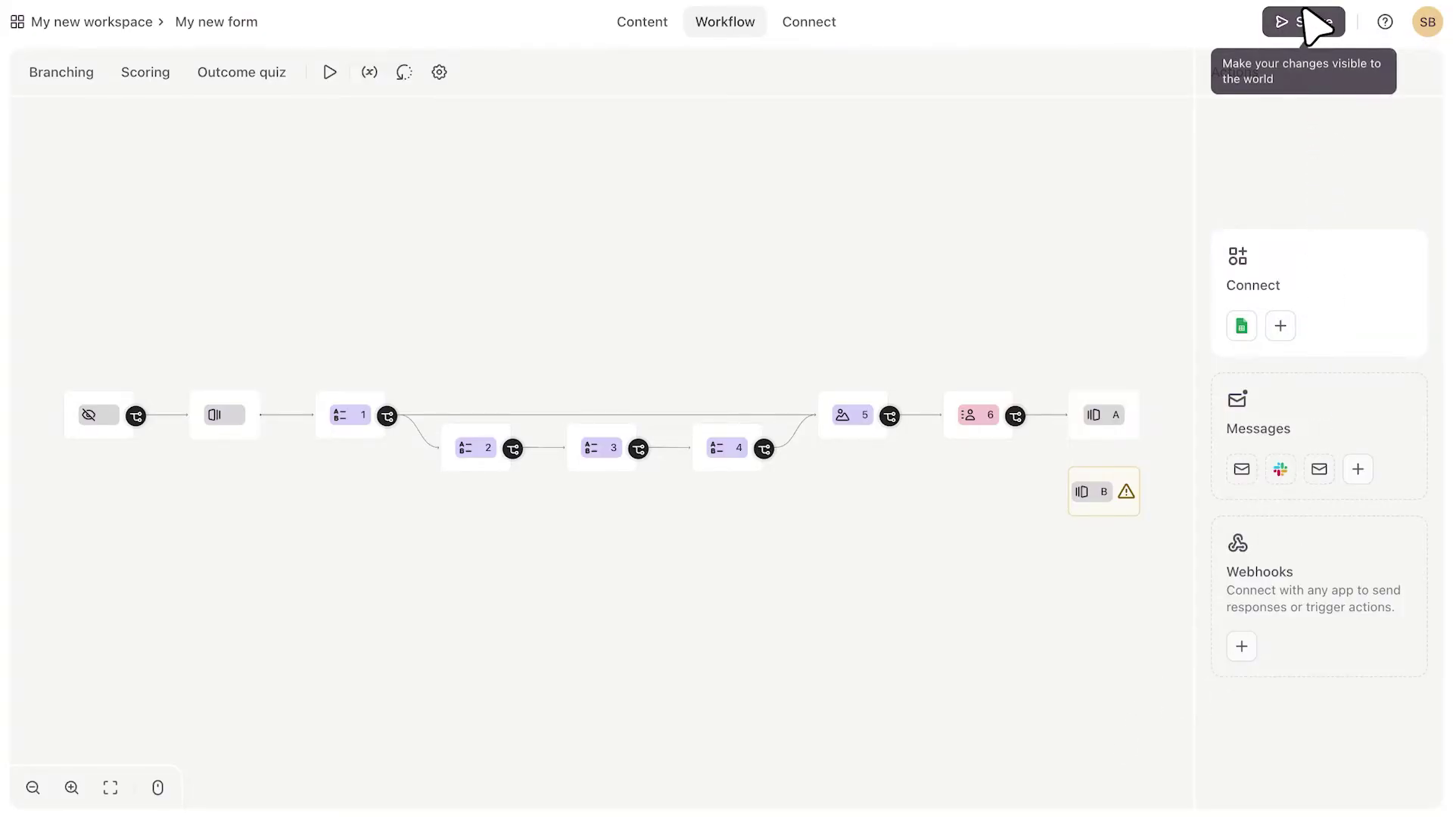
Step: Publish the latest quiz changes and bring up the Share page with the ROLL welcome-screen preview
{"action": "left_click", "coordinate": [1305, 19]}
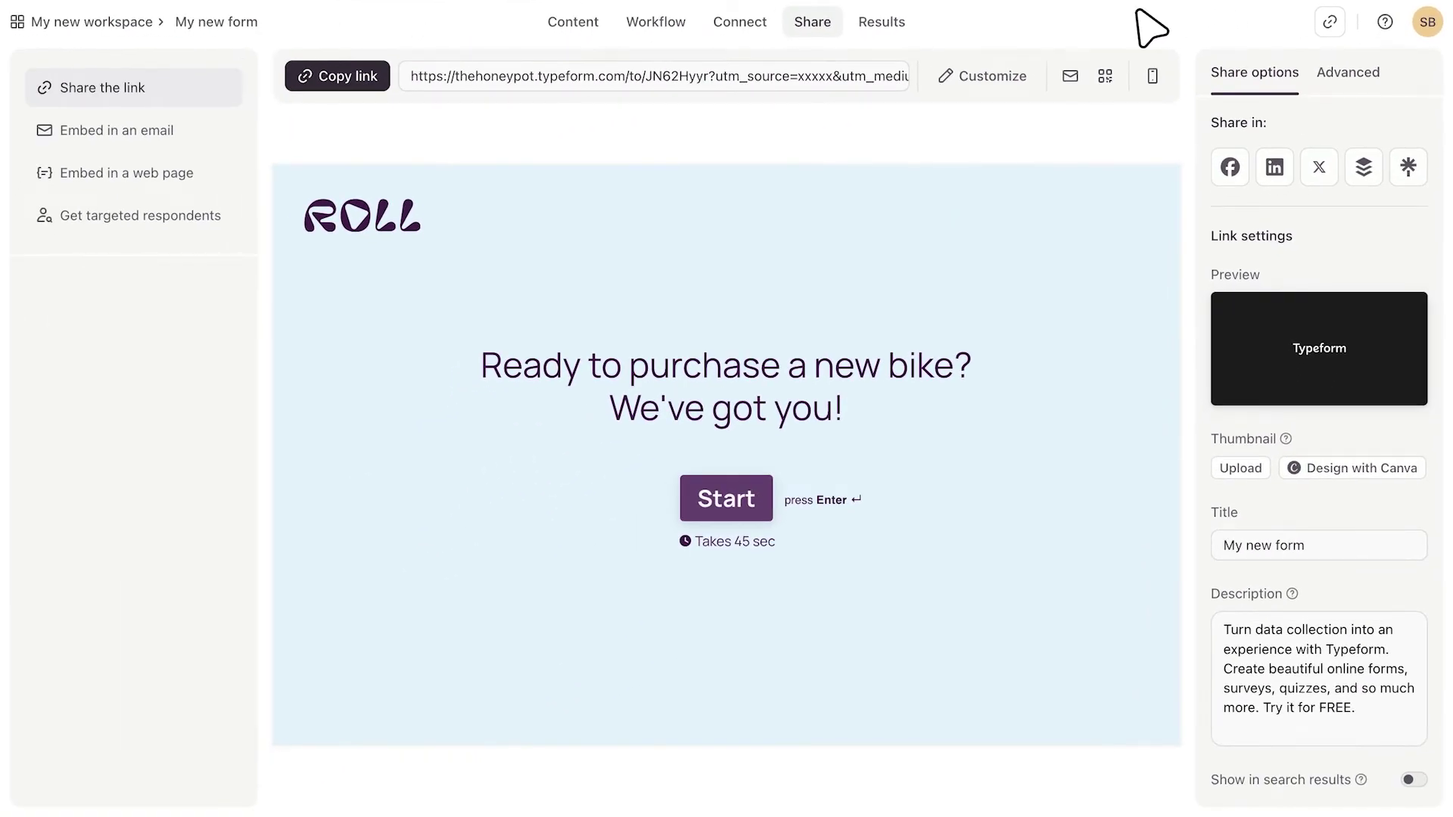
Step: Preview email, full-page and popover embed options, then view results: 42 views, 37 submissions
{"action": "left_click", "coordinate": [170, 127]}
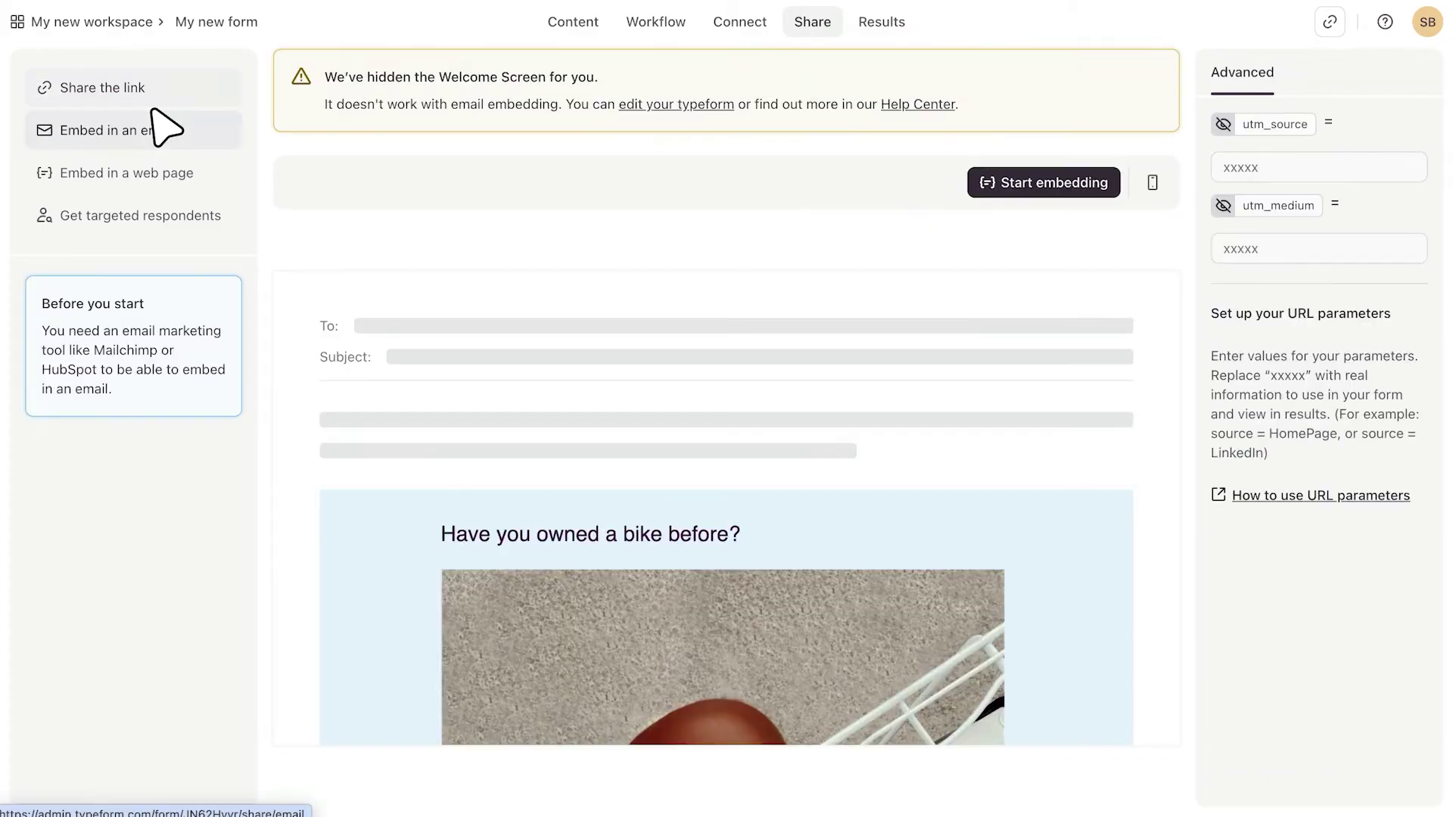
{"action": "left_click", "coordinate": [151, 161]}
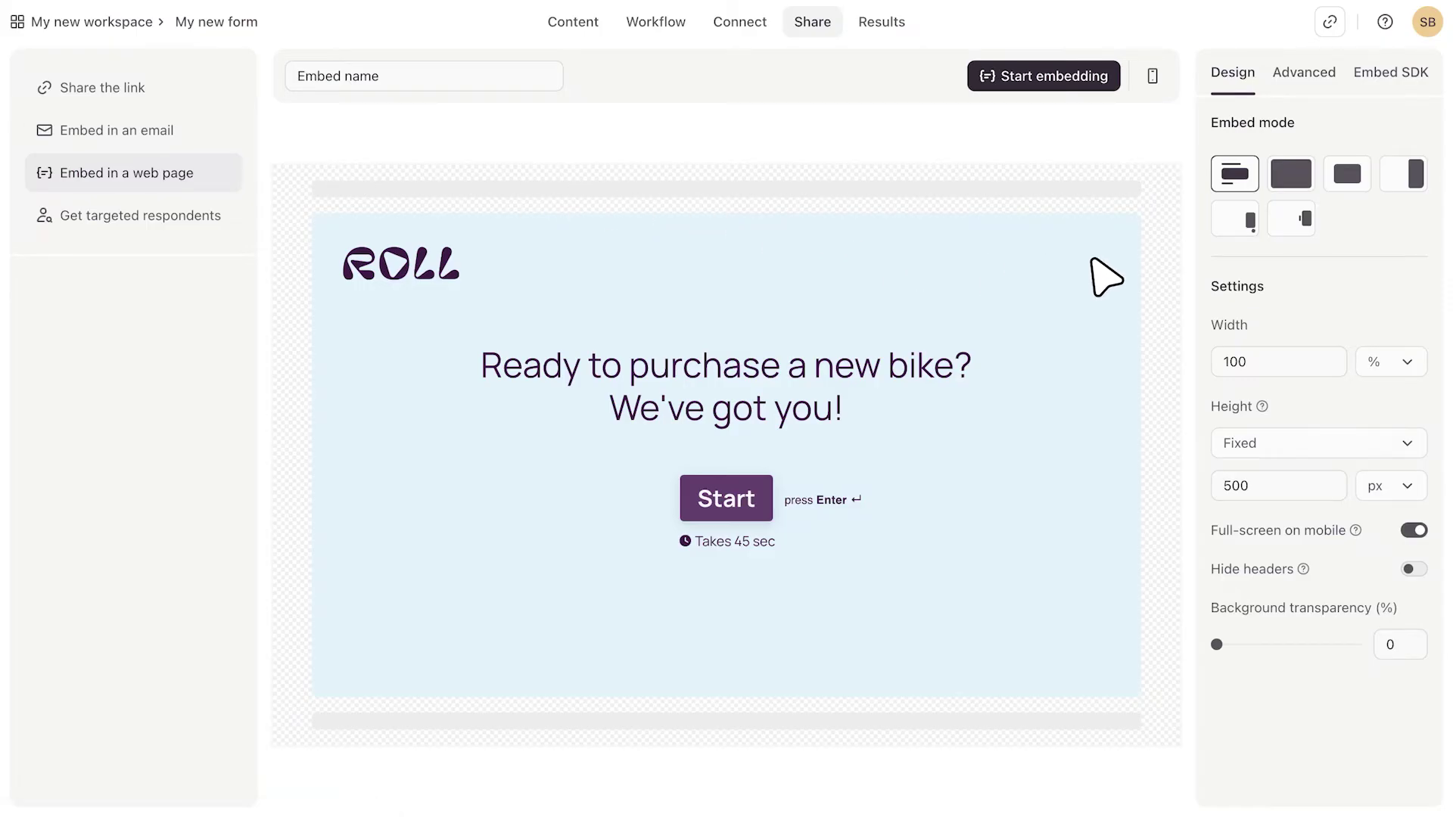
{"action": "left_click", "coordinate": [1289, 173]}
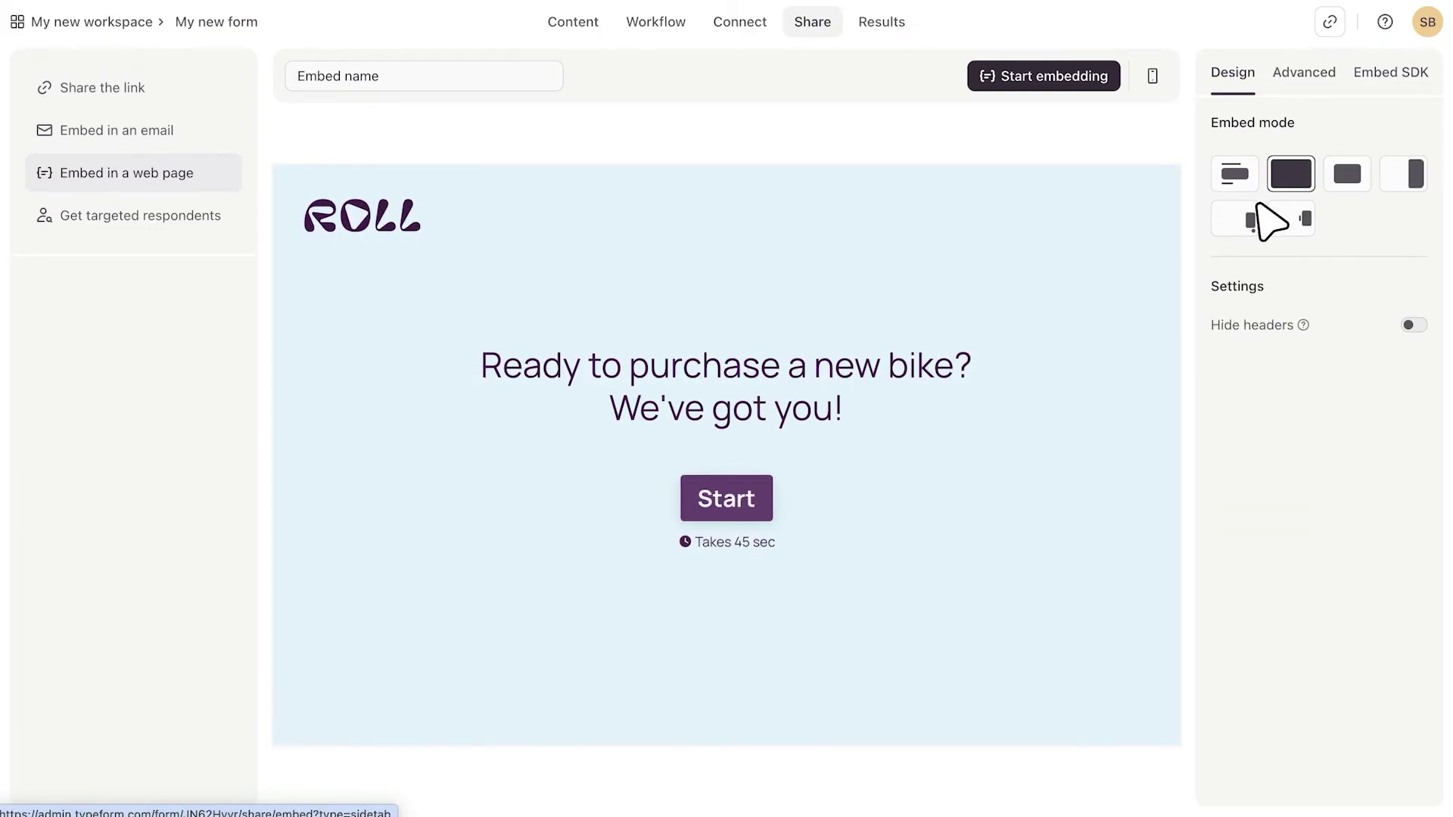
{"action": "left_click", "coordinate": [1241, 220]}
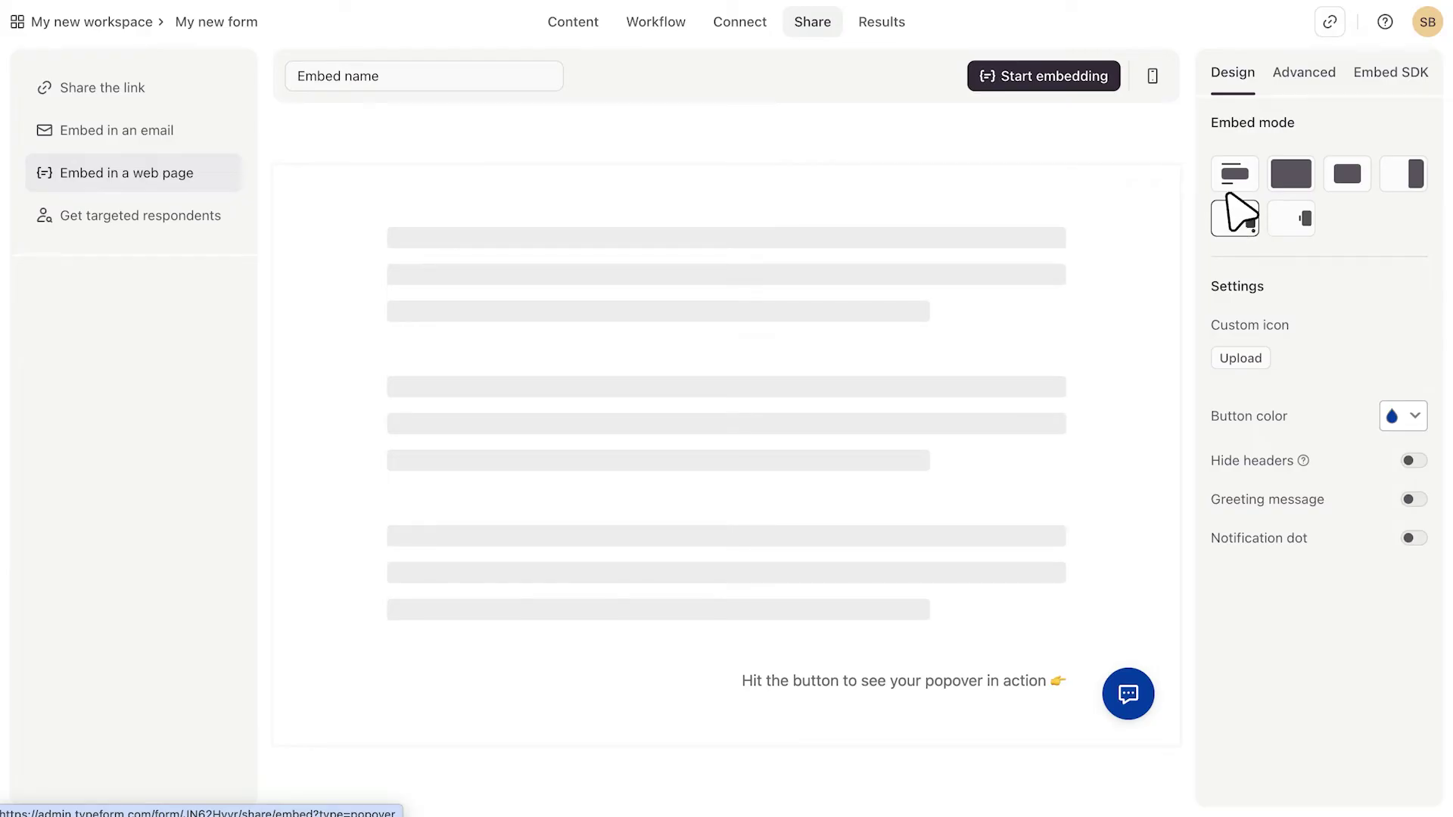
{"action": "left_click", "coordinate": [879, 21]}
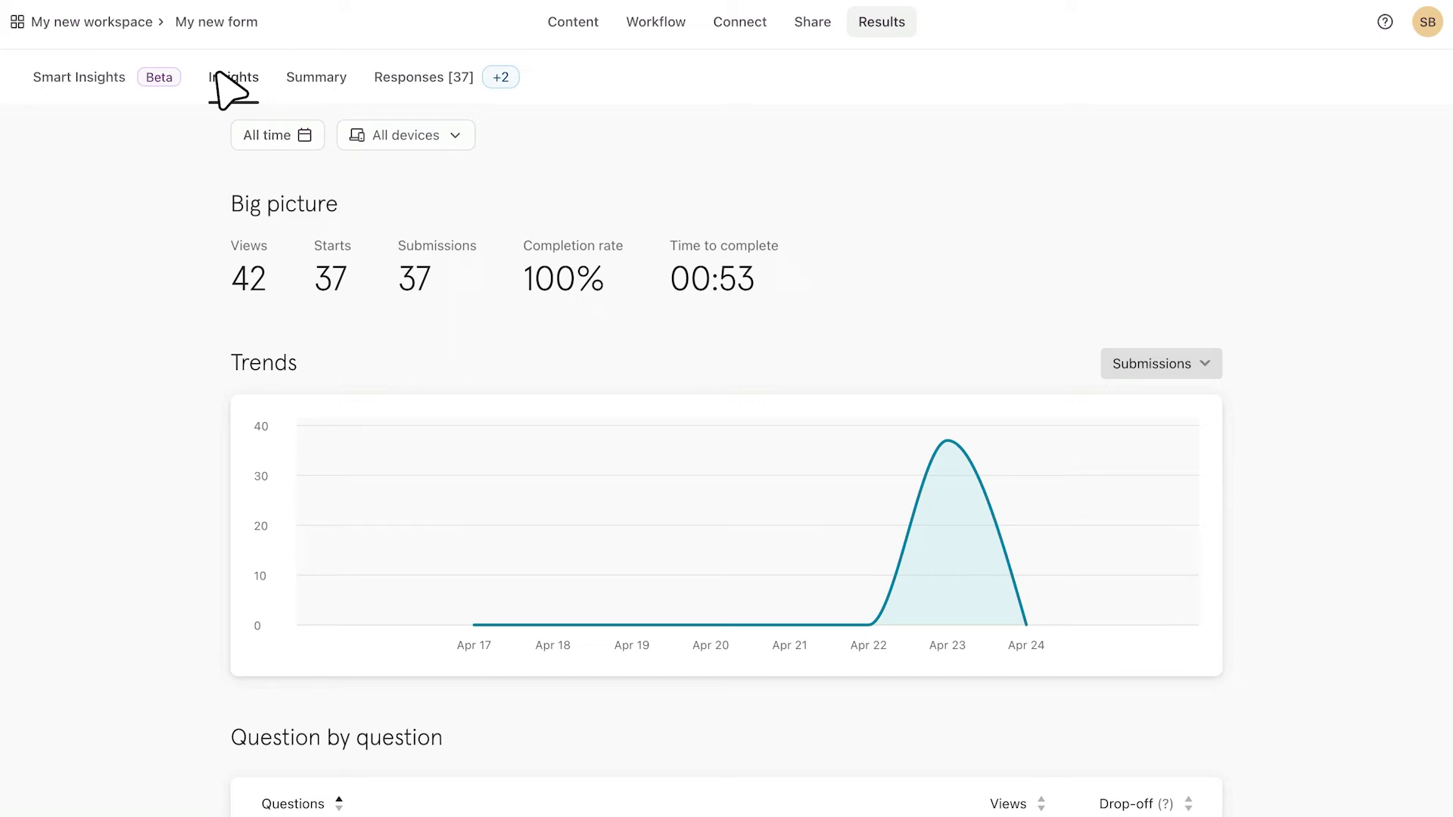
Step: Review the question drop-off and Summary answer breakdown, then list all 37 individual responses
{"action": "scroll", "coordinate": [1298, 458], "scroll_direction": "down", "scroll_amount": 3}
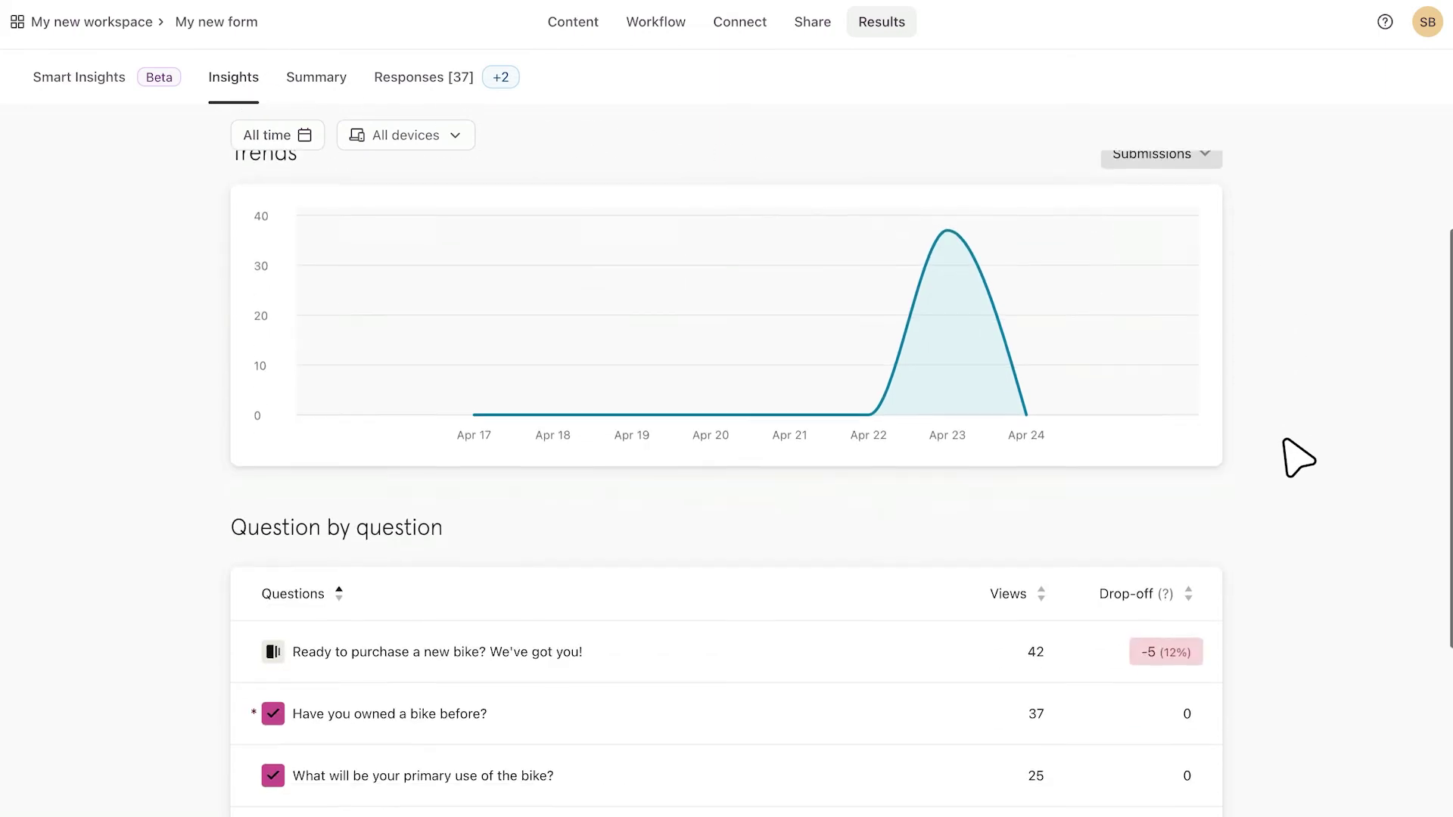
{"action": "scroll", "coordinate": [1299, 458], "scroll_direction": "down", "scroll_amount": 3}
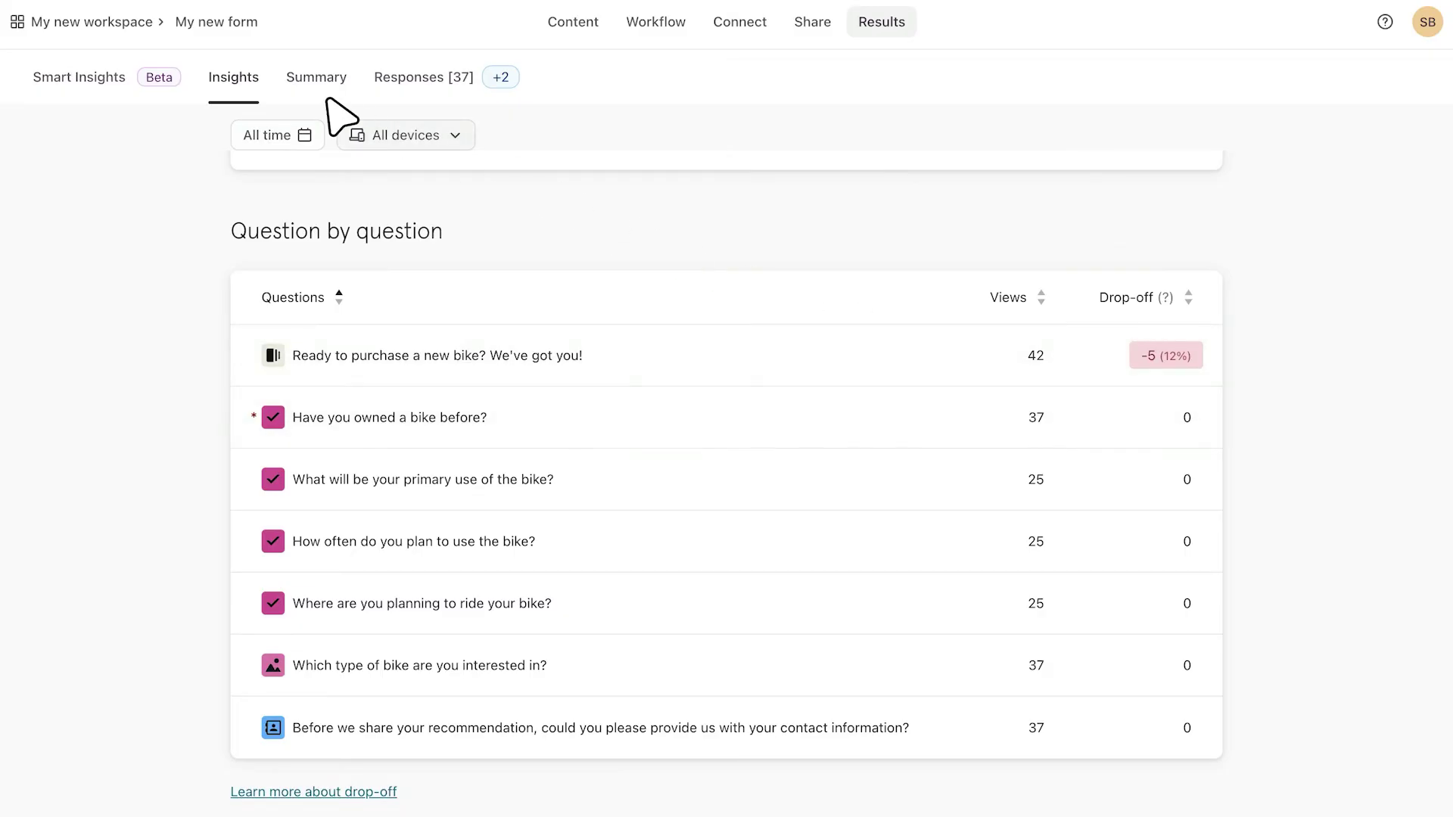
{"action": "left_click", "coordinate": [320, 76]}
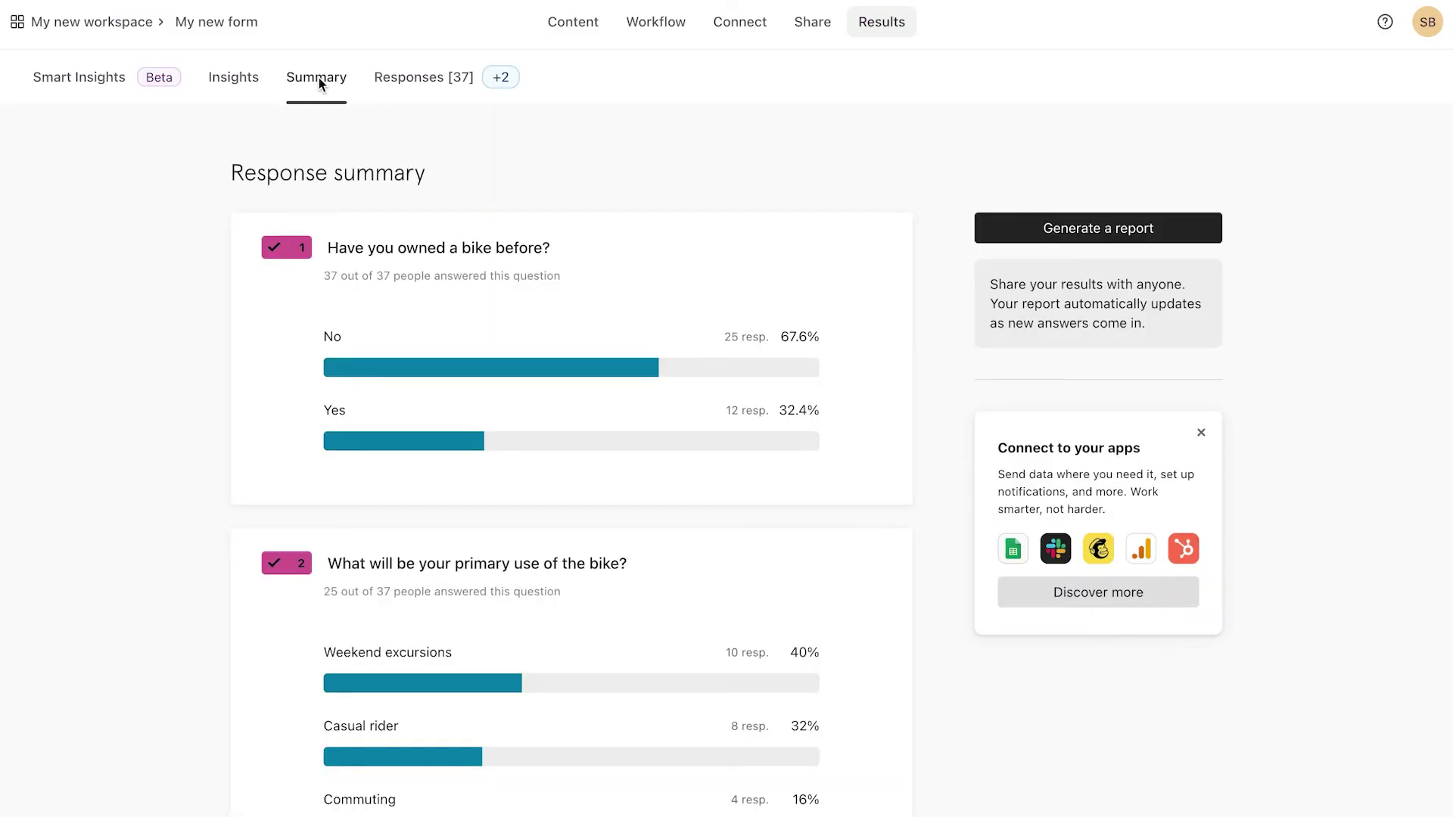
{"action": "left_click", "coordinate": [469, 85]}
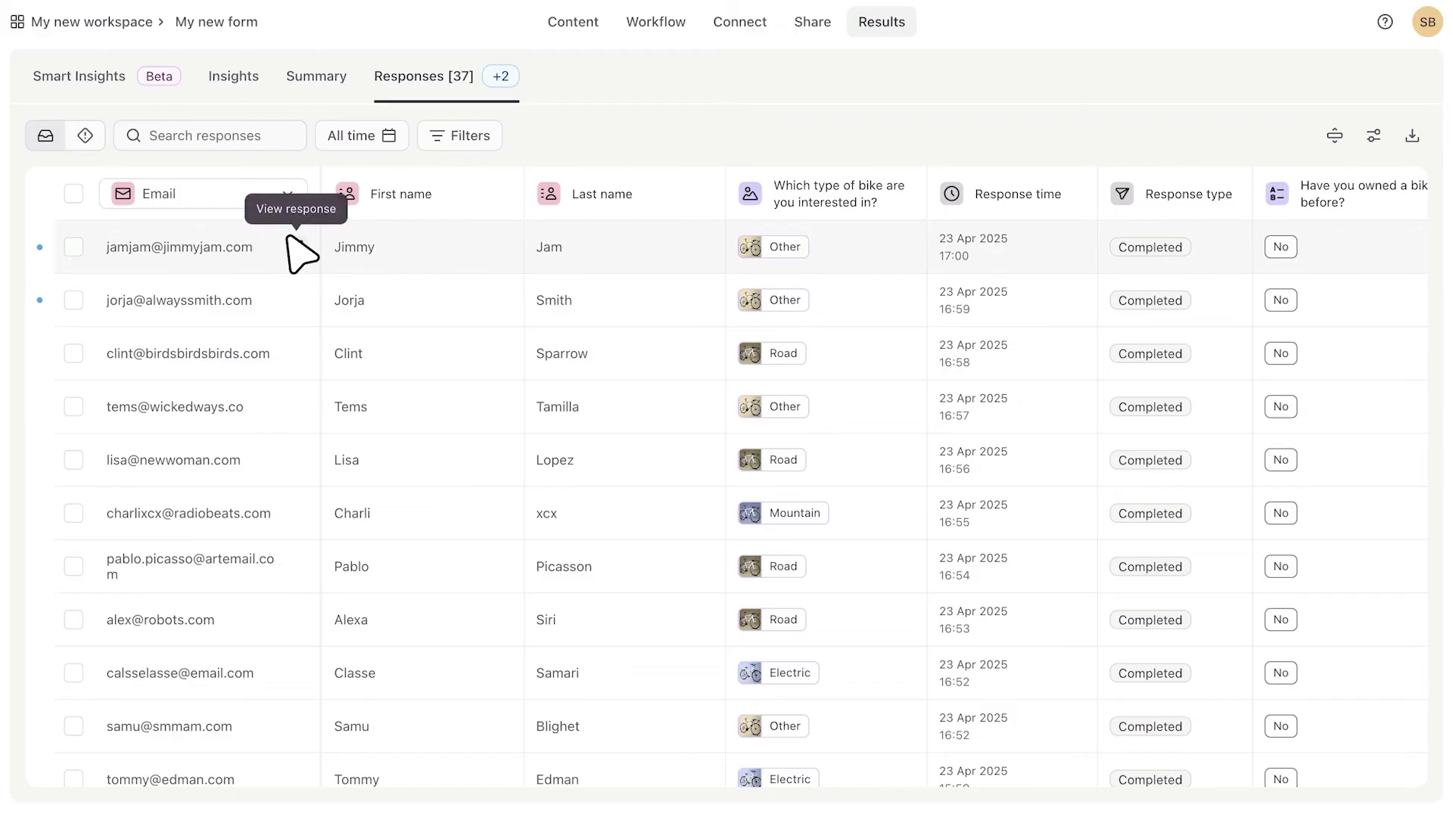
Step: Inspect the newest response, then filter to Yes answers for 'Have you owned a bike before?' (12 results)
{"action": "left_click", "coordinate": [288, 237]}
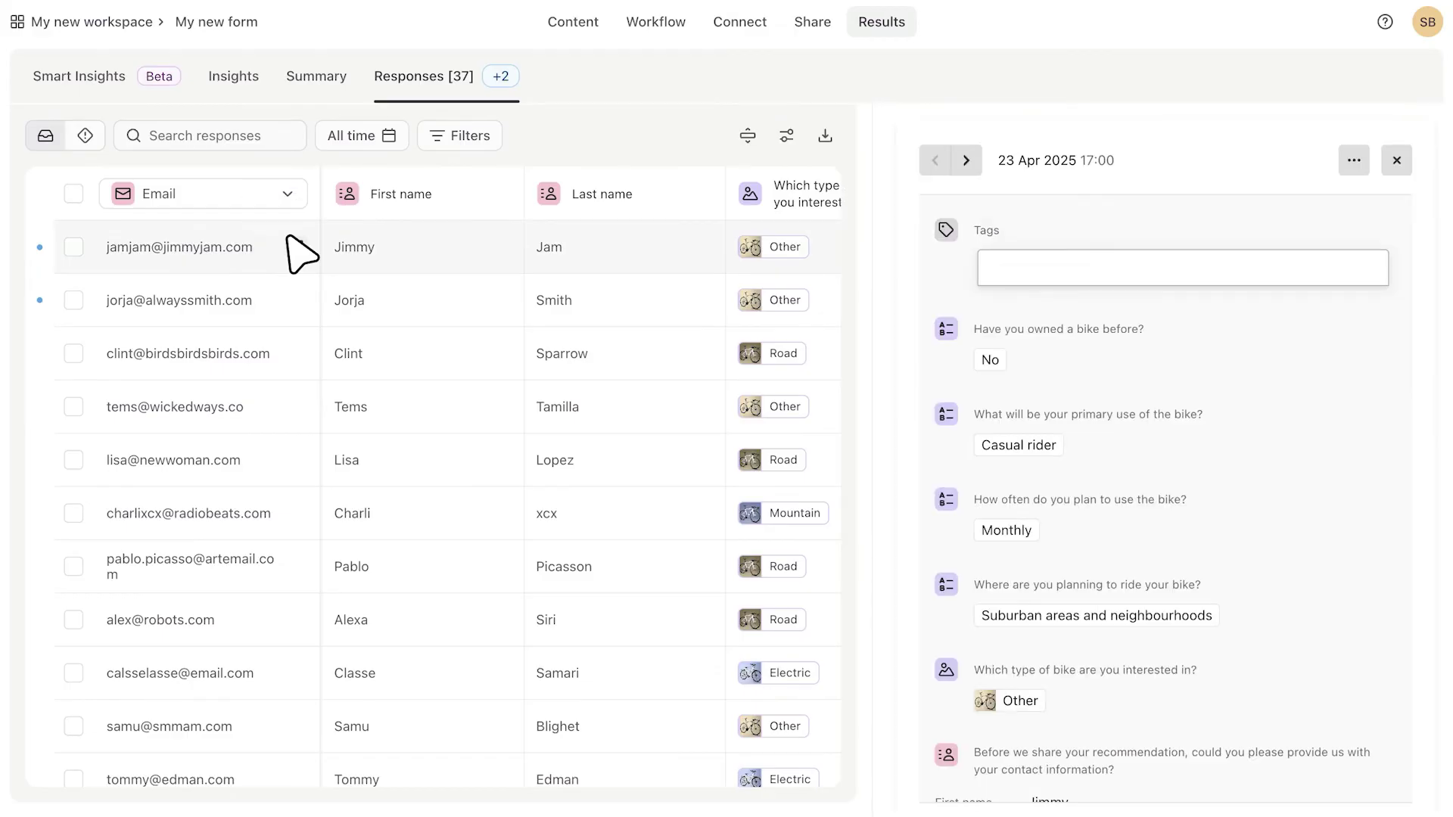
{"action": "left_click", "coordinate": [481, 137]}
{"action": "left_click", "coordinate": [659, 350]}
{"action": "left_click", "coordinate": [654, 388]}
{"action": "left_click", "coordinate": [649, 424]}
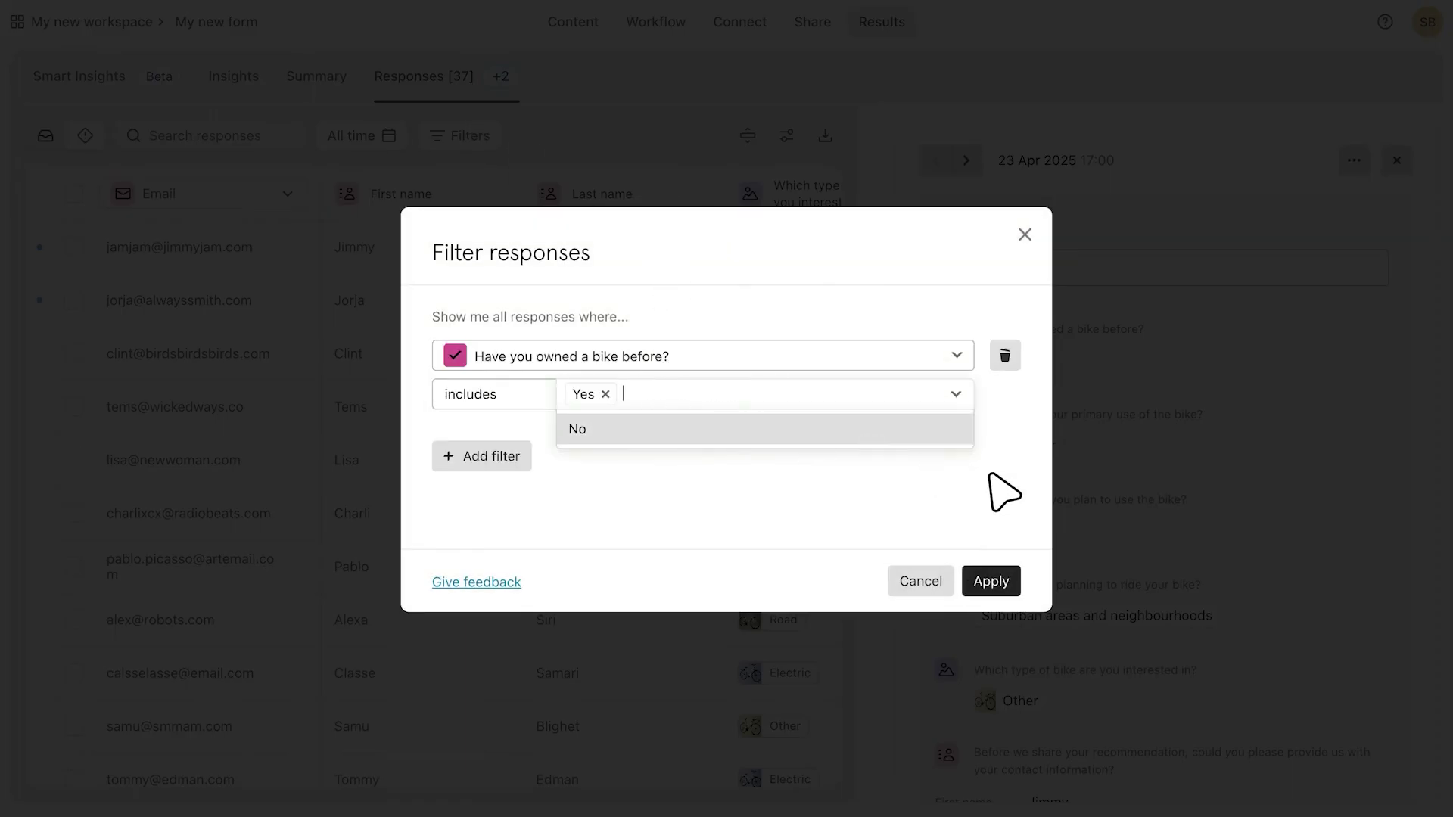
{"action": "left_click", "coordinate": [988, 580]}
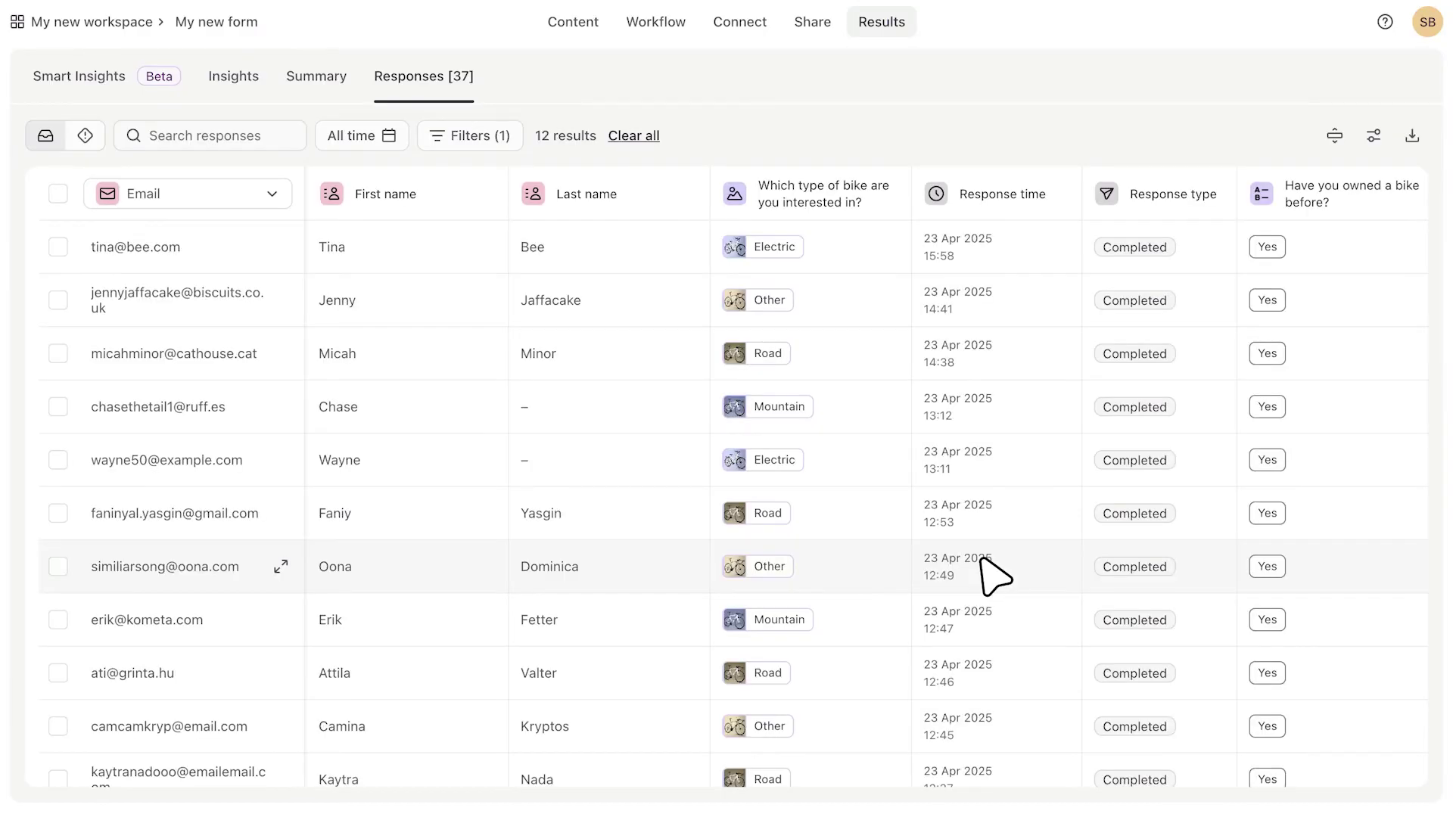
Step: Show the Smart Insights chart of primary bike use versus bike type interest with its AI summary
{"action": "left_click", "coordinate": [88, 79]}
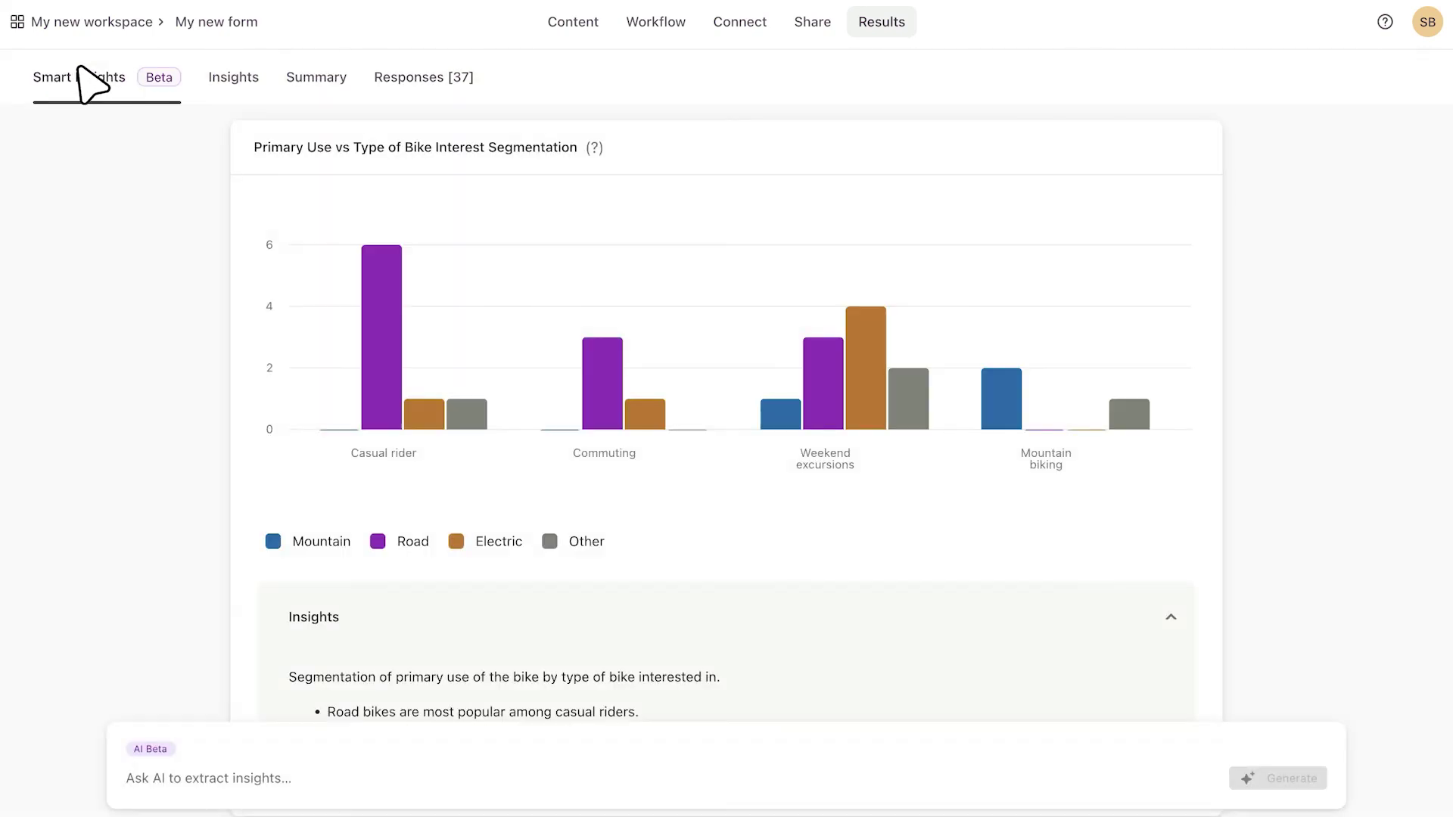